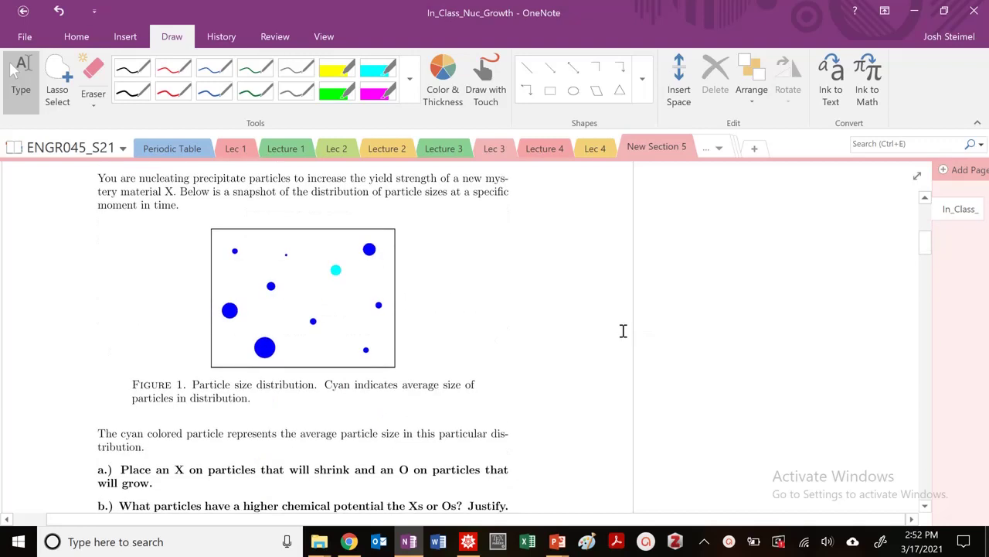
# - Switch to the red pen and write an O and an a in the margin
pyautogui.click(174, 92)
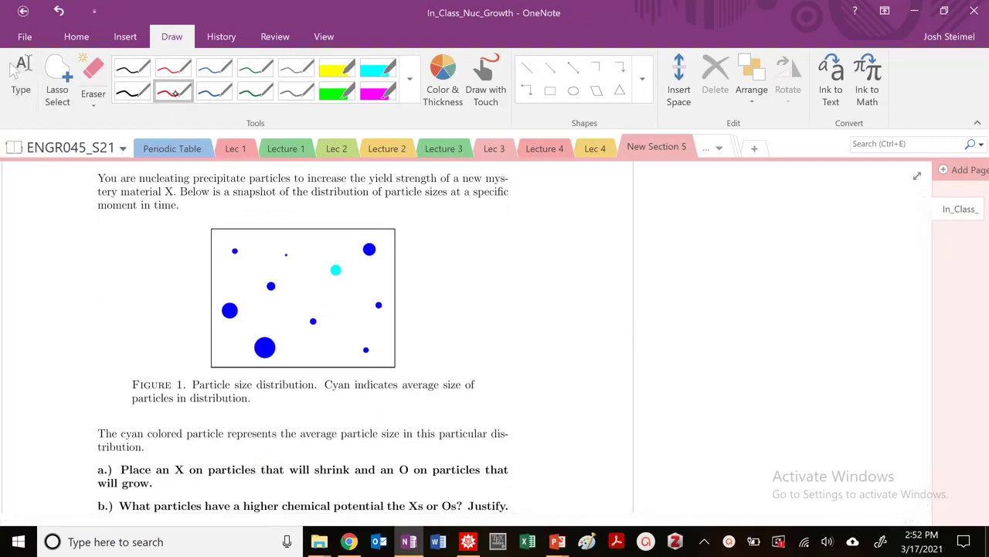
pyautogui.scroll(1, 174, 93)
pyautogui.scroll(2, 404, 306)
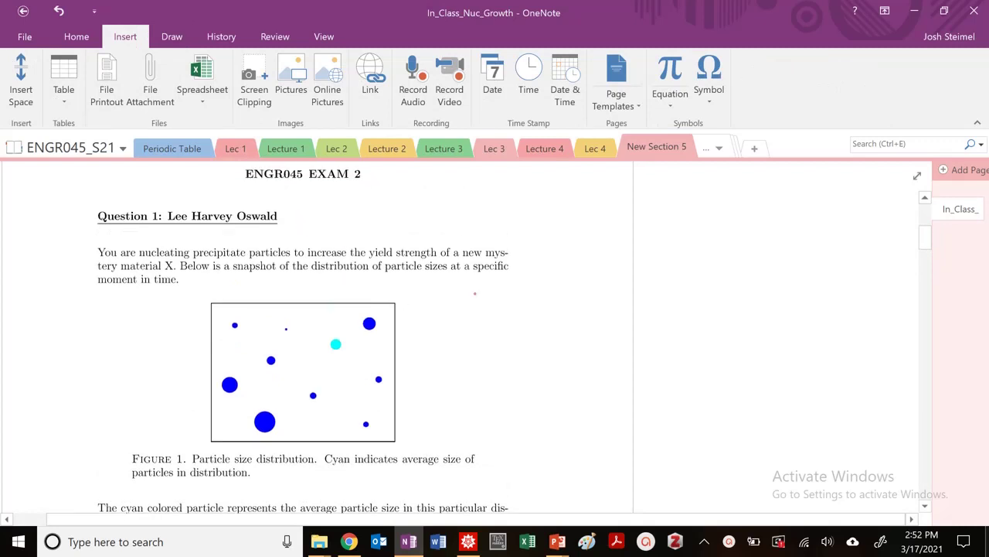
pyautogui.scroll(-7, 525, 295)
pyautogui.scroll(5, 525, 294)
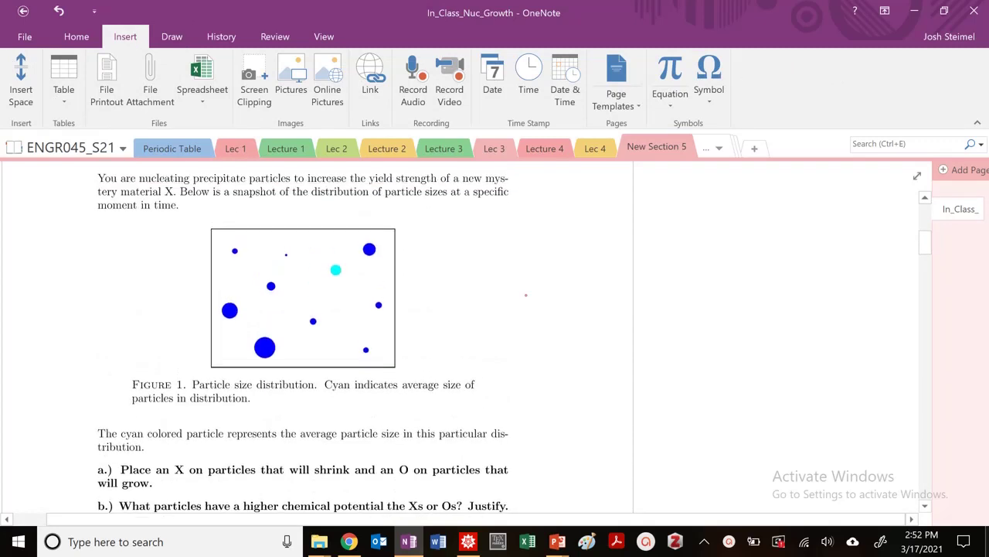
pyautogui.moveTo(585, 218)
pyautogui.mouseDown()
pyautogui.moveTo(589, 233)
pyautogui.moveTo(631, 246)
pyautogui.mouseUp()
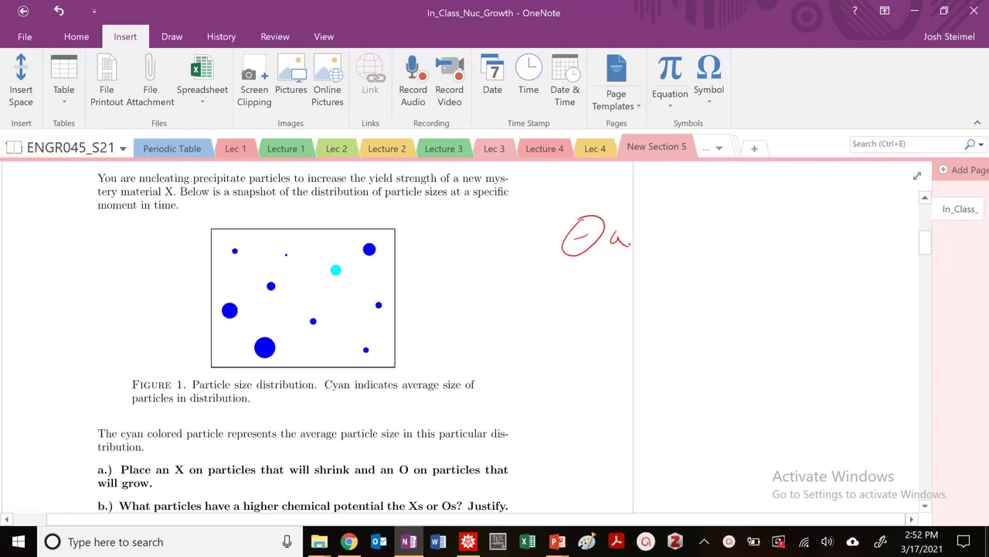
# - Circle 'Cyan' and underline 'average size of particles in' in the caption
pyautogui.moveTo(340, 377)
pyautogui.mouseDown()
pyautogui.moveTo(328, 393)
pyautogui.moveTo(345, 378)
pyautogui.mouseUp()
pyautogui.moveTo(403, 391); pyautogui.dragTo(475, 385)
pyautogui.moveTo(140, 410); pyautogui.dragTo(194, 402)
# - Draw an arrow to the cyan particle labelled a = ā
pyautogui.moveTo(352, 218); pyautogui.dragTo(330, 261)
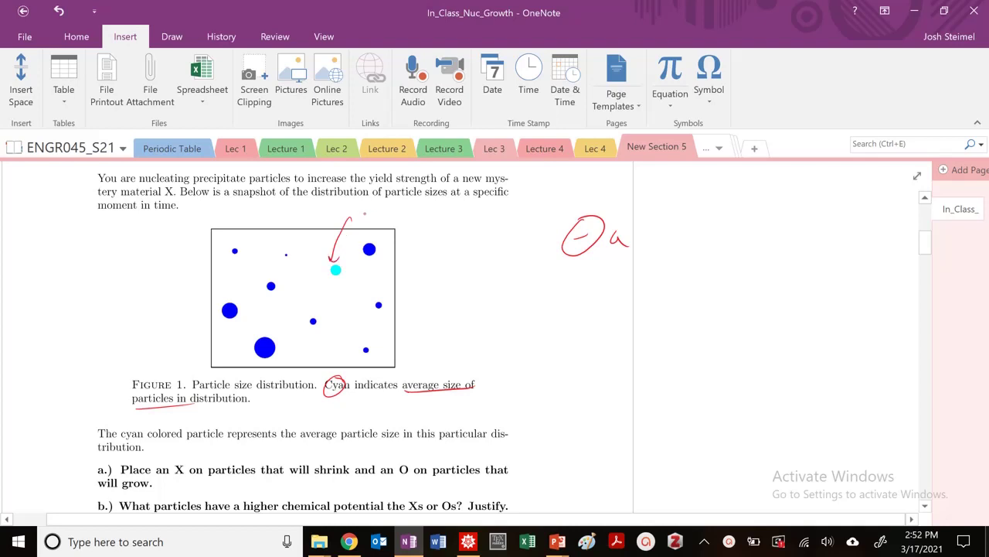
pyautogui.moveTo(364, 213); pyautogui.dragTo(360, 223)
pyautogui.moveTo(370, 217); pyautogui.dragTo(407, 222)
pyautogui.moveTo(392, 206); pyautogui.dragTo(413, 200)
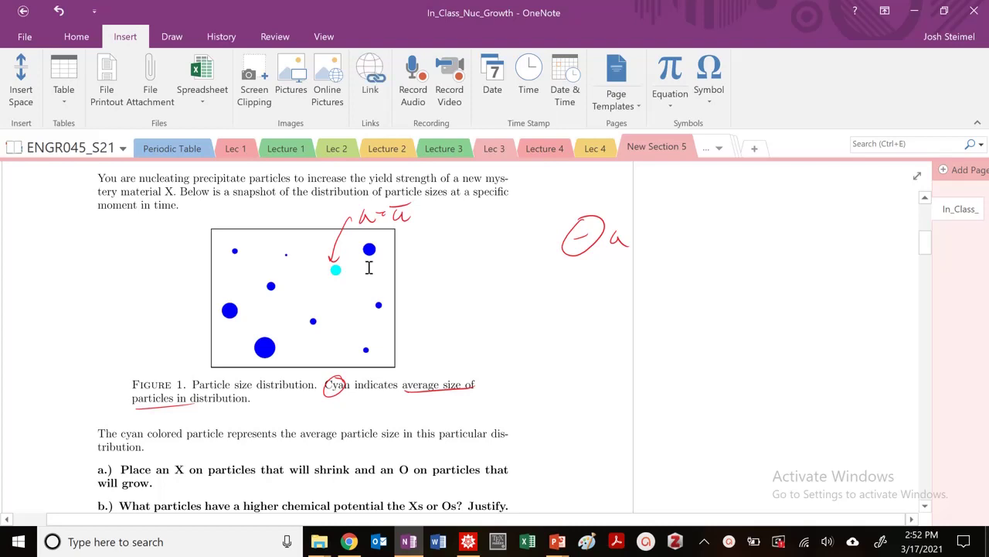
# - Open the Lecture 6 section and step through Pages 16, 13 and 11
pyautogui.click(718, 146)
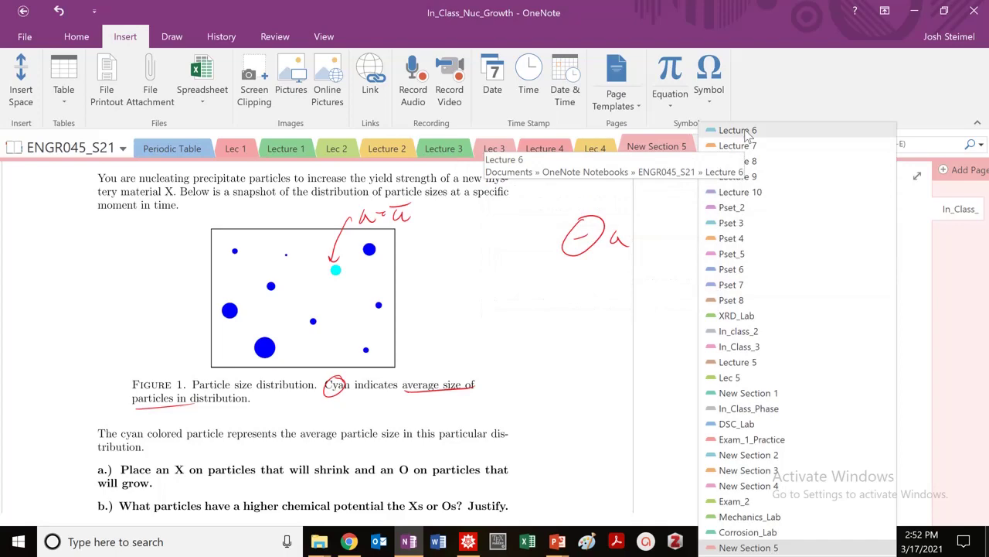
pyautogui.click(738, 130)
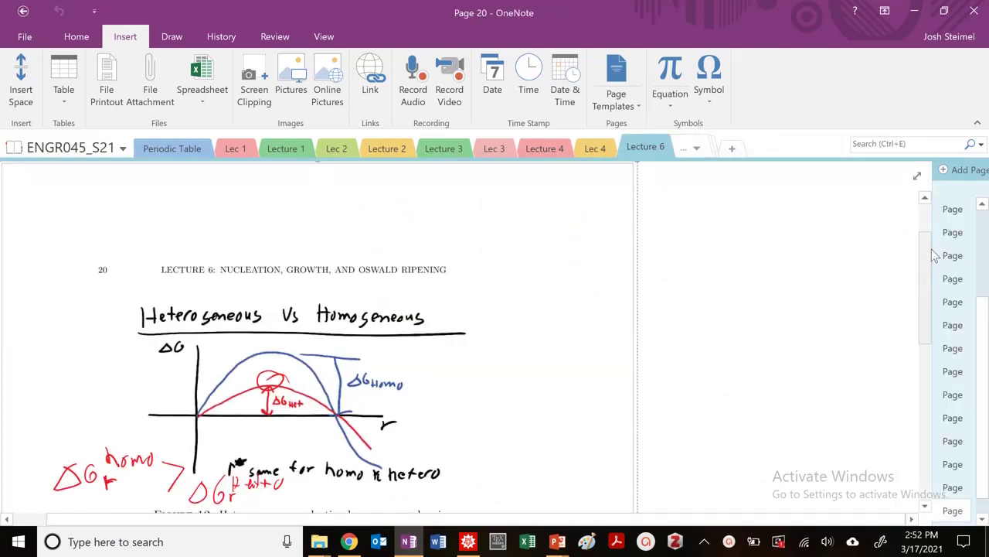
pyautogui.click(957, 418)
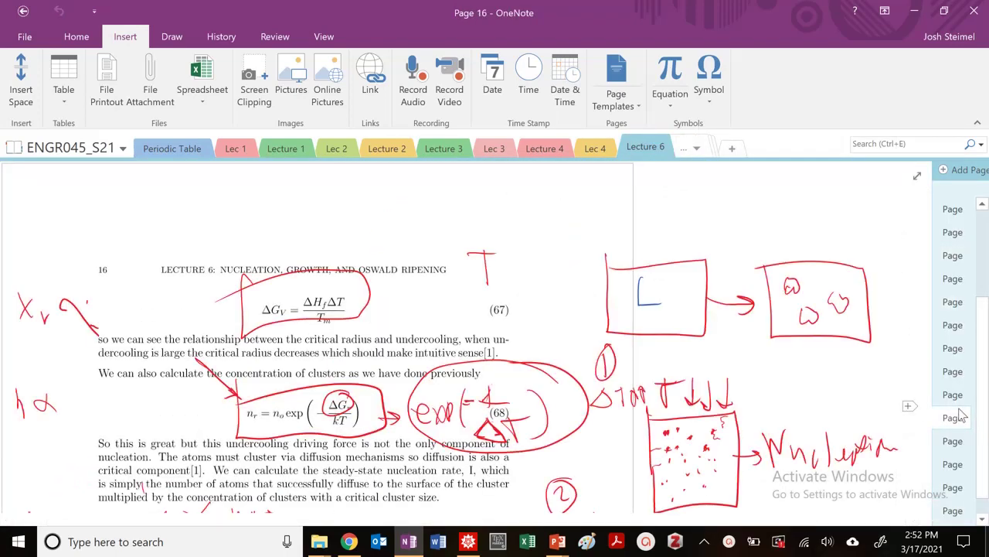
pyautogui.click(956, 347)
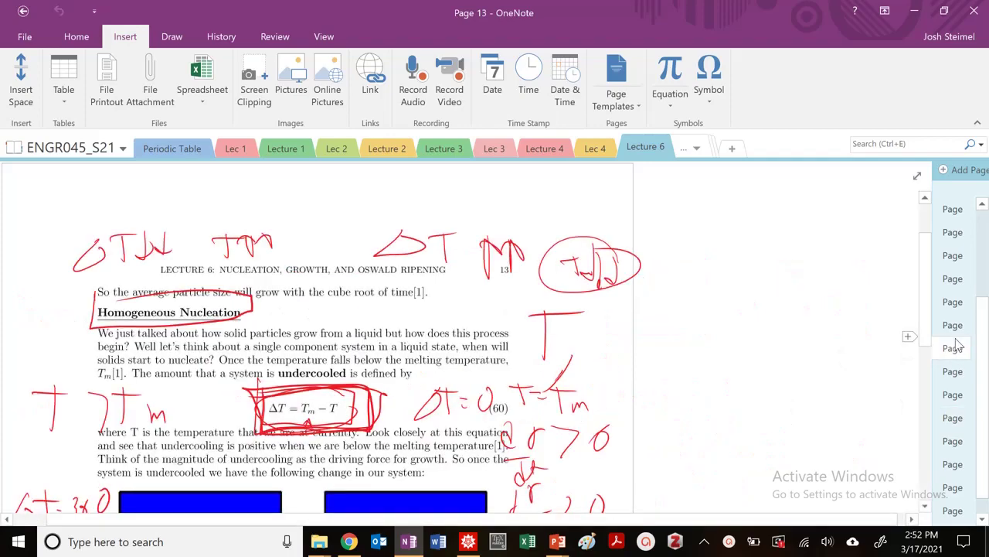
pyautogui.click(956, 303)
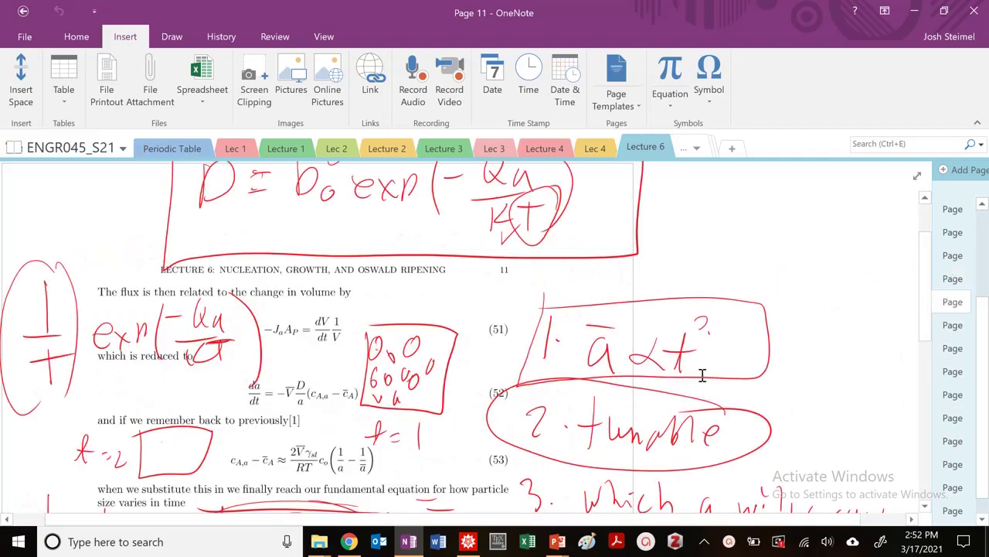
# - Loop ripening equation (54) on Page 11 again in red ink
pyautogui.scroll(-5, 704, 373)
pyautogui.scroll(-1, 719, 371)
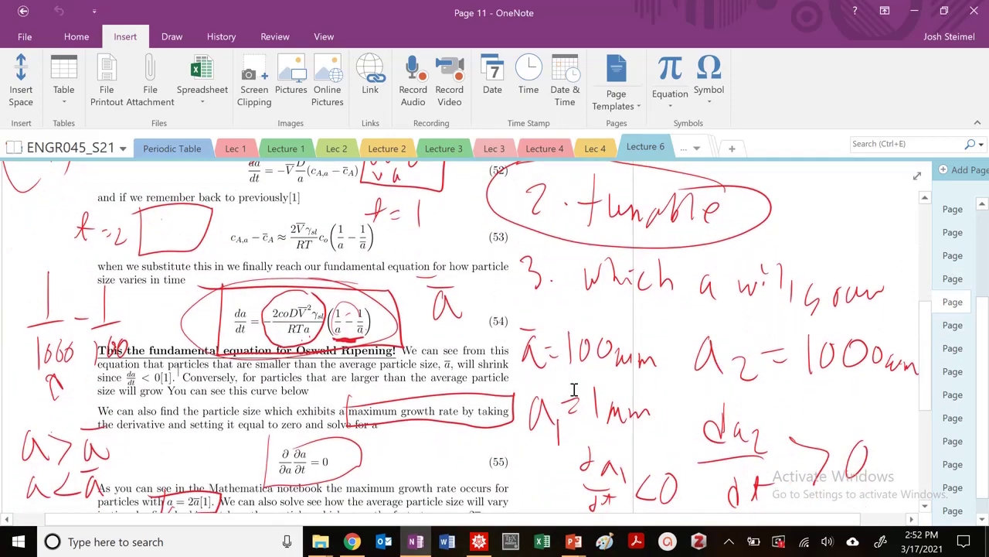
pyautogui.scroll(-3, 422, 399)
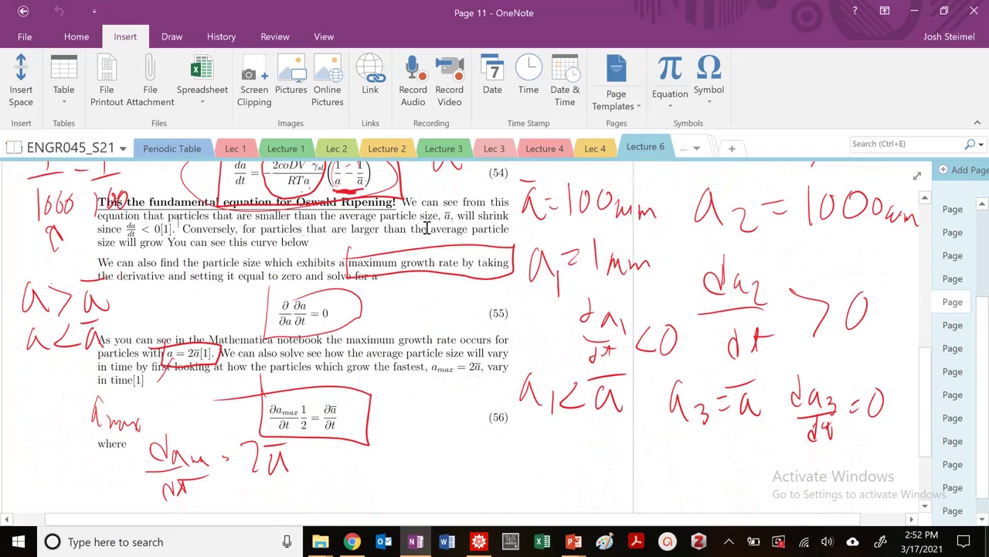
pyautogui.scroll(2, 441, 229)
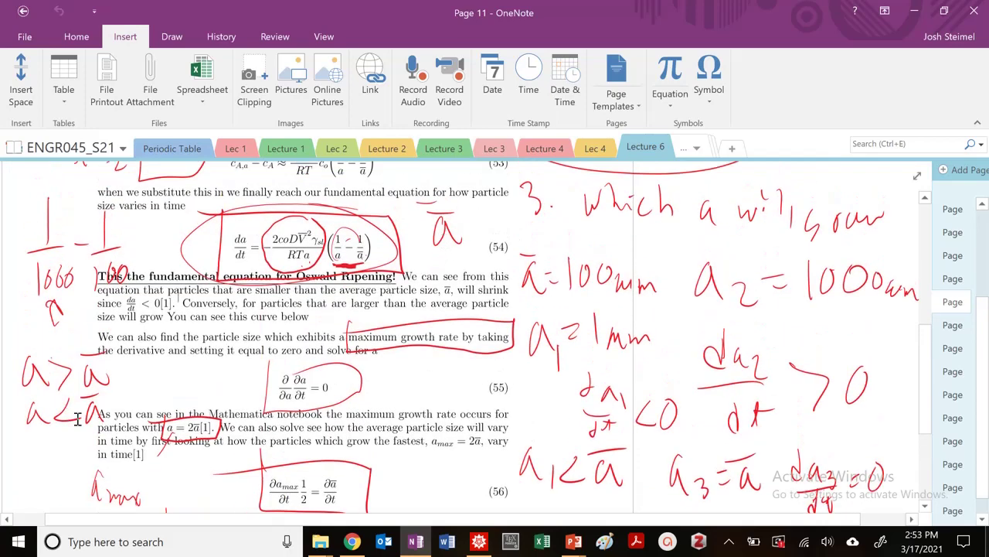
pyautogui.scroll(1, 200, 381)
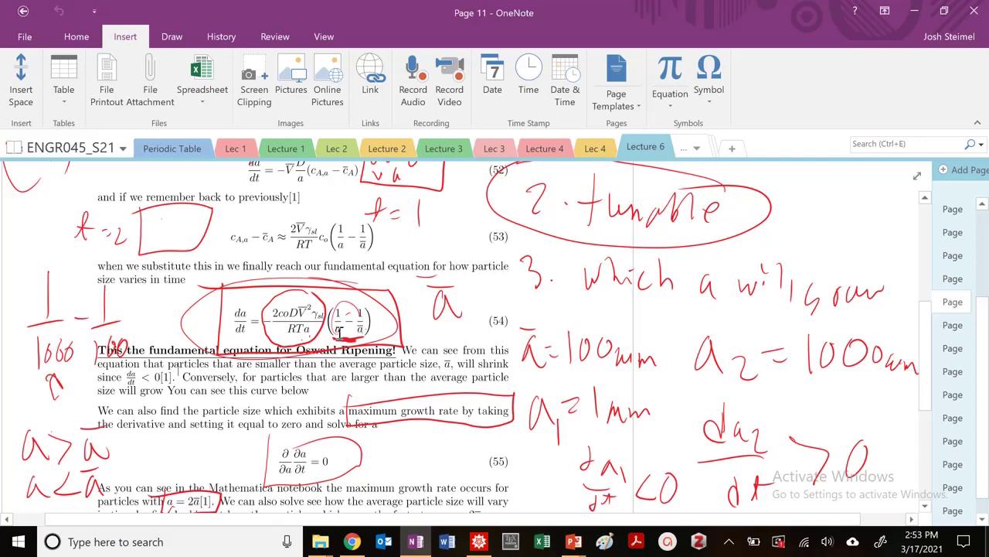
pyautogui.scroll(-1, 363, 340)
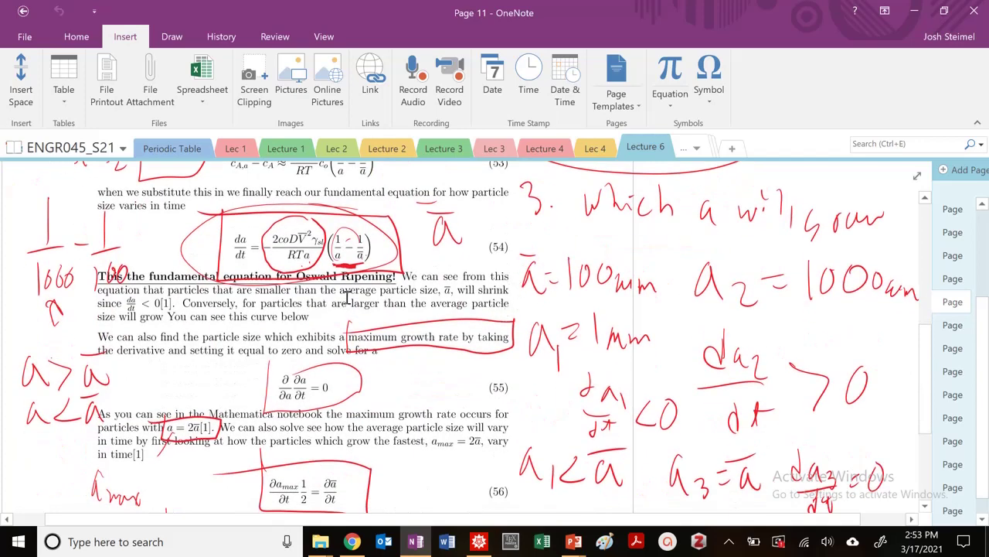
pyautogui.moveTo(387, 202)
pyautogui.mouseDown()
pyautogui.moveTo(221, 214)
pyautogui.moveTo(408, 241)
pyautogui.moveTo(261, 199)
pyautogui.mouseUp()
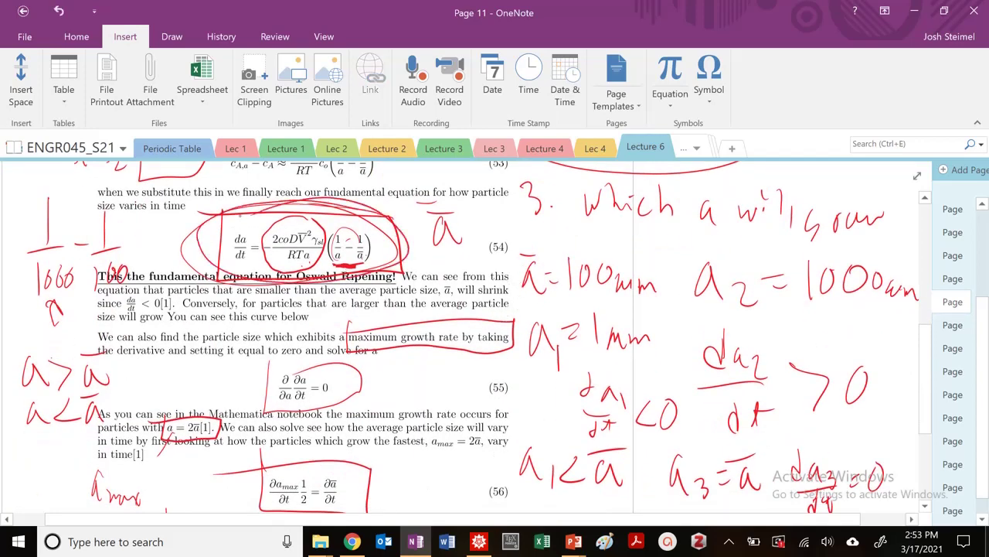
# - Switch to New Section 4 and reopen the section list
pyautogui.click(688, 148)
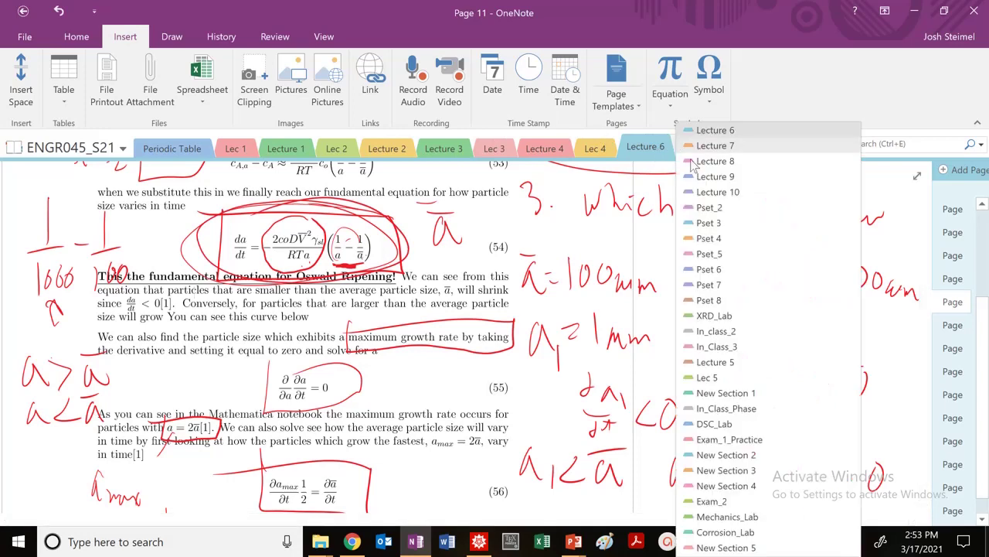
pyautogui.click(736, 487)
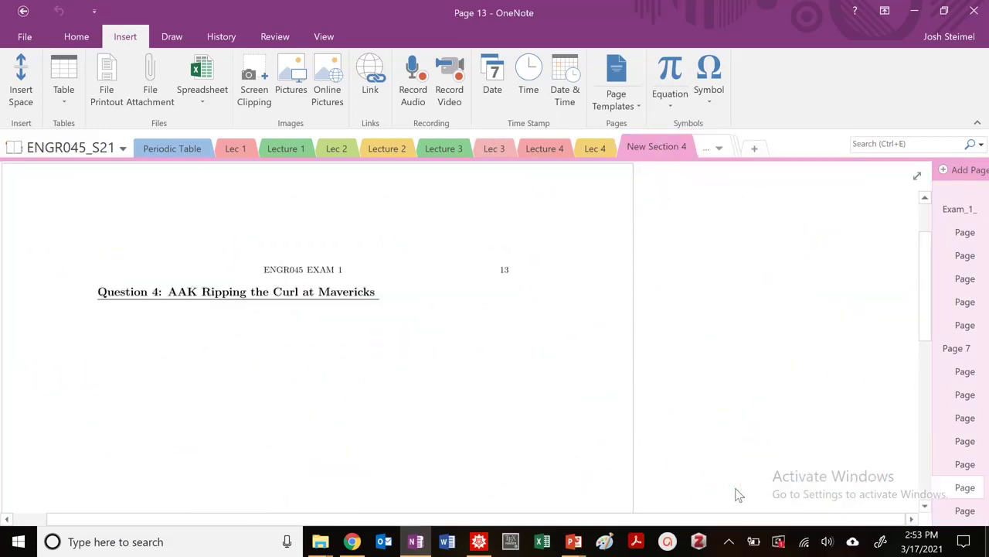
pyautogui.click(720, 151)
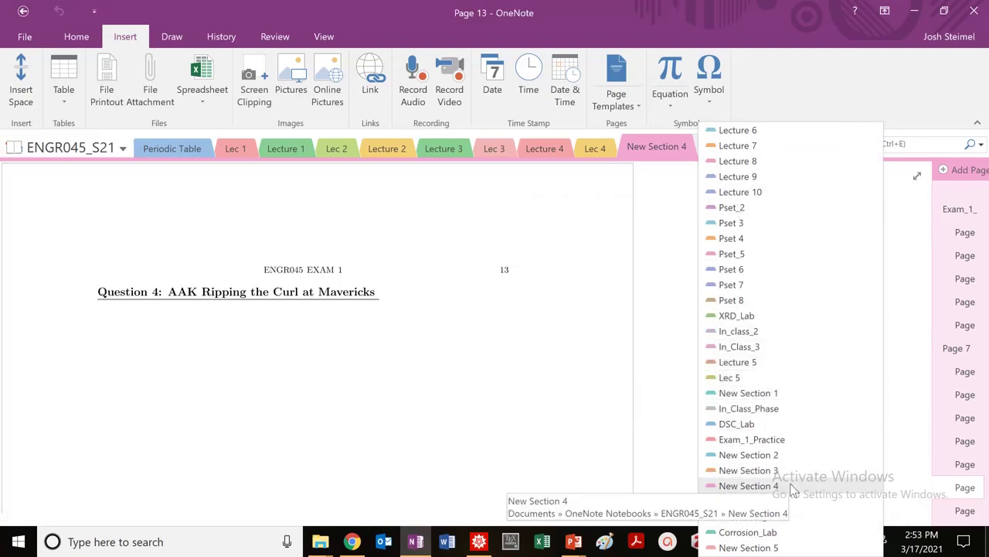
# - Back on In_Class_Nuc_Growth, write 'a > ā grow' in the margin
pyautogui.click(773, 547)
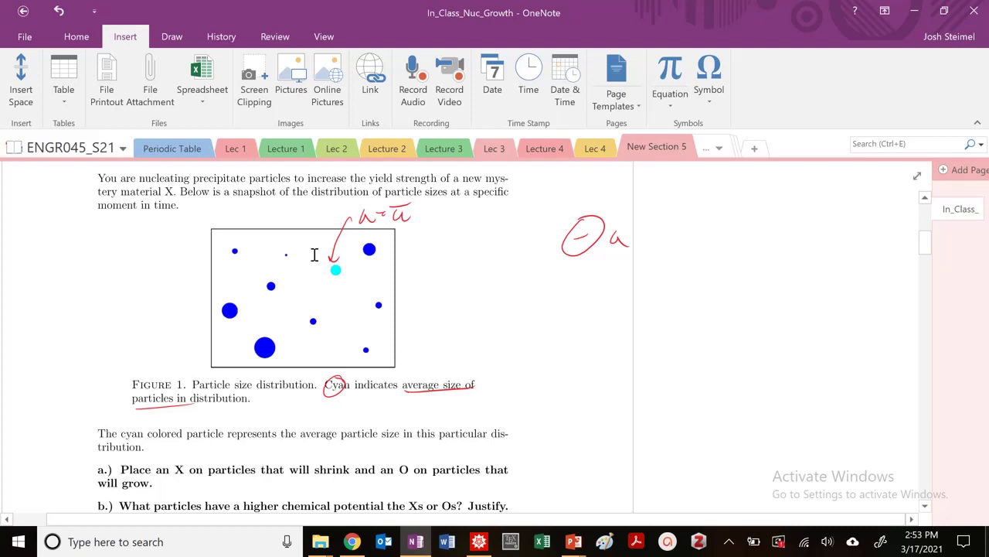
pyautogui.moveTo(570, 303)
pyautogui.mouseDown()
pyautogui.moveTo(549, 328)
pyautogui.moveTo(578, 314)
pyautogui.moveTo(585, 338)
pyautogui.moveTo(639, 331)
pyautogui.mouseUp()
pyautogui.click(614, 302)
pyautogui.moveTo(606, 308)
pyautogui.mouseDown()
pyautogui.moveTo(640, 305)
pyautogui.moveTo(696, 333)
pyautogui.moveTo(751, 320)
pyautogui.mouseUp()
pyautogui.moveTo(570, 373)
pyautogui.mouseDown()
pyautogui.moveTo(581, 388)
pyautogui.moveTo(628, 386)
pyautogui.moveTo(640, 358)
pyautogui.moveTo(697, 386)
pyautogui.moveTo(750, 373)
pyautogui.moveTo(750, 385)
pyautogui.mouseUp()
# - Circle the three large particles at the bottom, left and top right of the figure
pyautogui.scroll(-3, 389, 425)
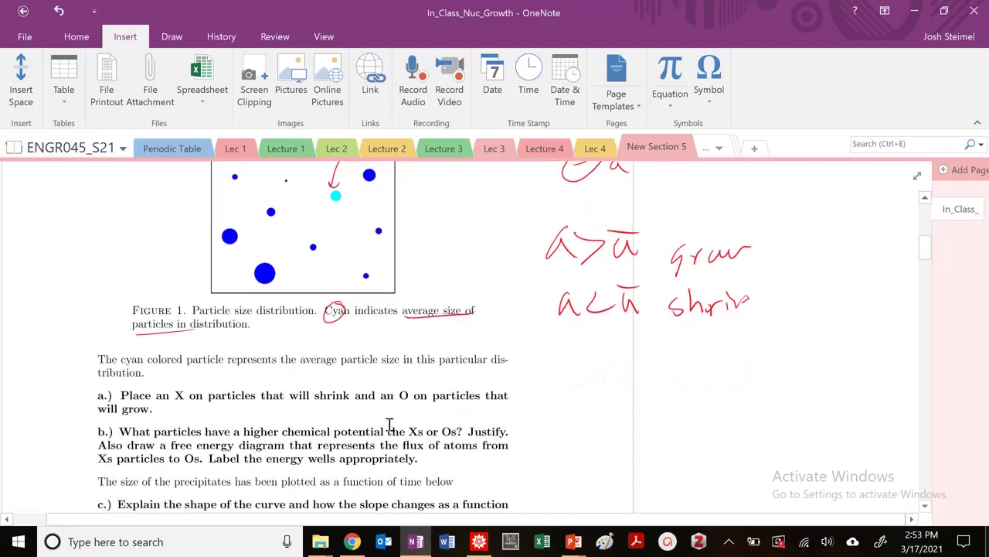
pyautogui.scroll(3, 389, 424)
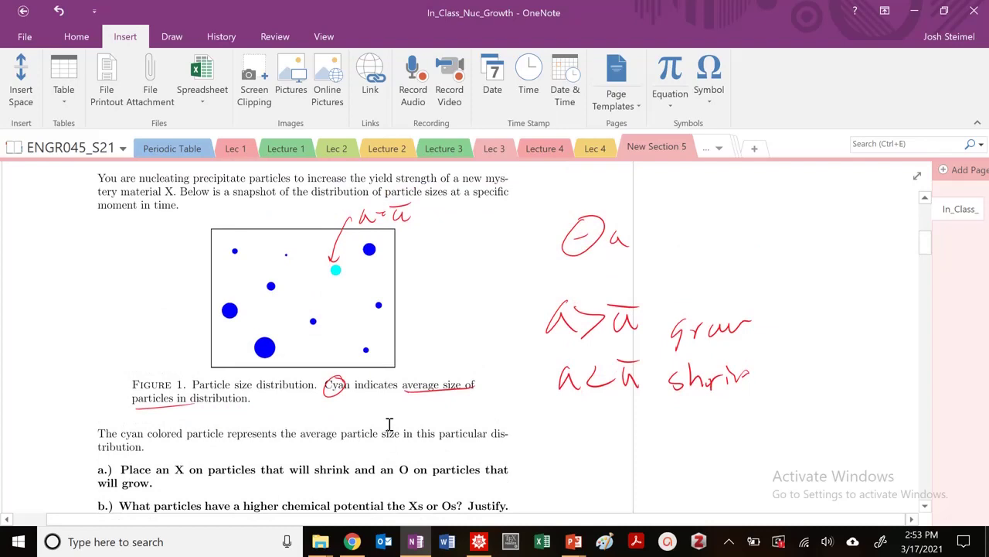
pyautogui.moveTo(270, 328)
pyautogui.mouseDown()
pyautogui.moveTo(256, 341)
pyautogui.moveTo(284, 340)
pyautogui.mouseUp()
pyautogui.moveTo(226, 296); pyautogui.dragTo(235, 312)
pyautogui.moveTo(369, 240); pyautogui.dragTo(365, 242)
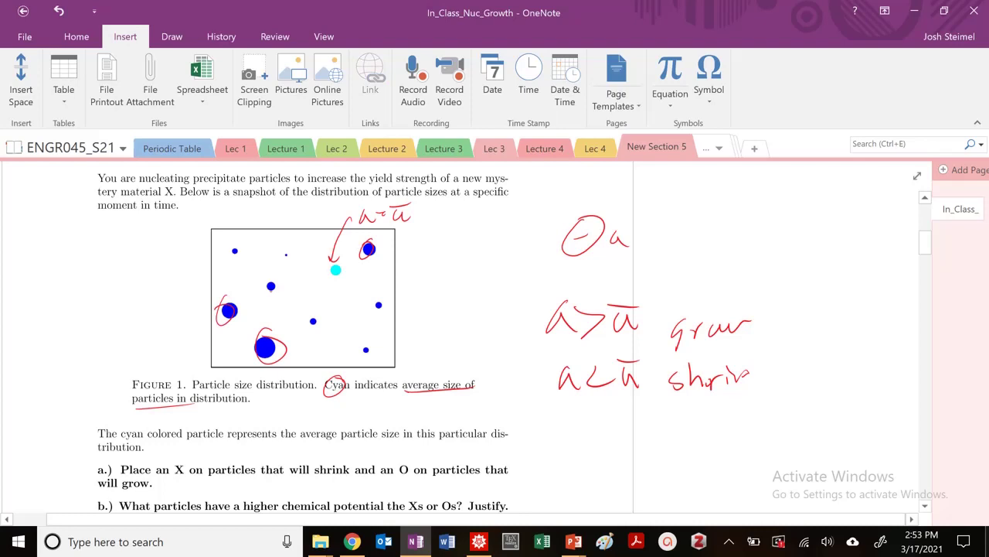
# - Cross out the small particles in the figure with Xs
pyautogui.moveTo(265, 279); pyautogui.dragTo(372, 353)
pyautogui.moveTo(369, 306); pyautogui.dragTo(380, 314)
pyautogui.moveTo(281, 252); pyautogui.dragTo(294, 266)
pyautogui.moveTo(218, 266); pyautogui.dragTo(252, 249)
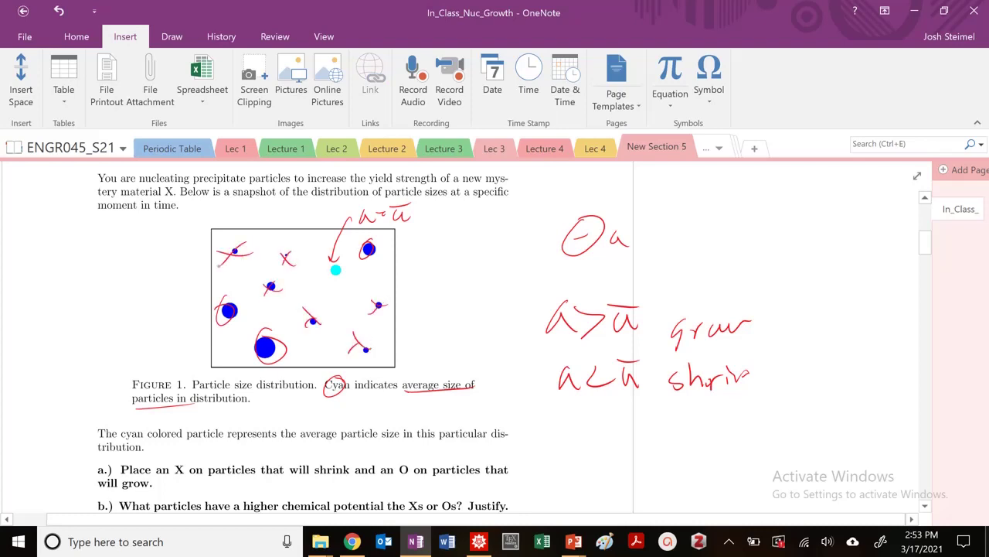
# - Write μ_sphere = μ₀ ± 2γV̄/r below the shrink note and loop the 2γV̄/r term
pyautogui.click(218, 279)
pyautogui.scroll(-2, 186, 283)
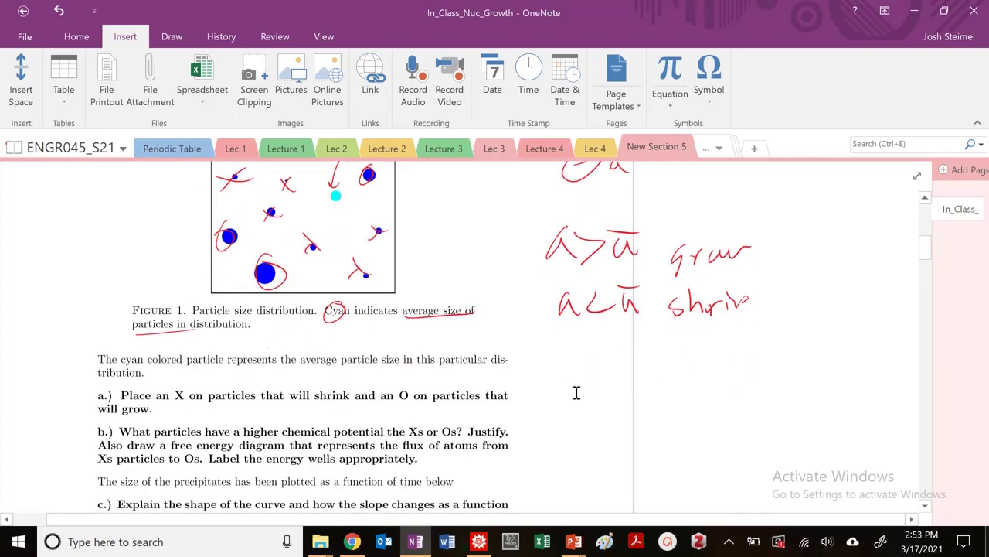
pyautogui.moveTo(549, 394)
pyautogui.mouseDown()
pyautogui.moveTo(566, 386)
pyautogui.moveTo(587, 398)
pyautogui.moveTo(610, 383)
pyautogui.moveTo(658, 379)
pyautogui.moveTo(686, 391)
pyautogui.moveTo(680, 354)
pyautogui.moveTo(703, 392)
pyautogui.moveTo(716, 385)
pyautogui.moveTo(721, 401)
pyautogui.mouseUp()
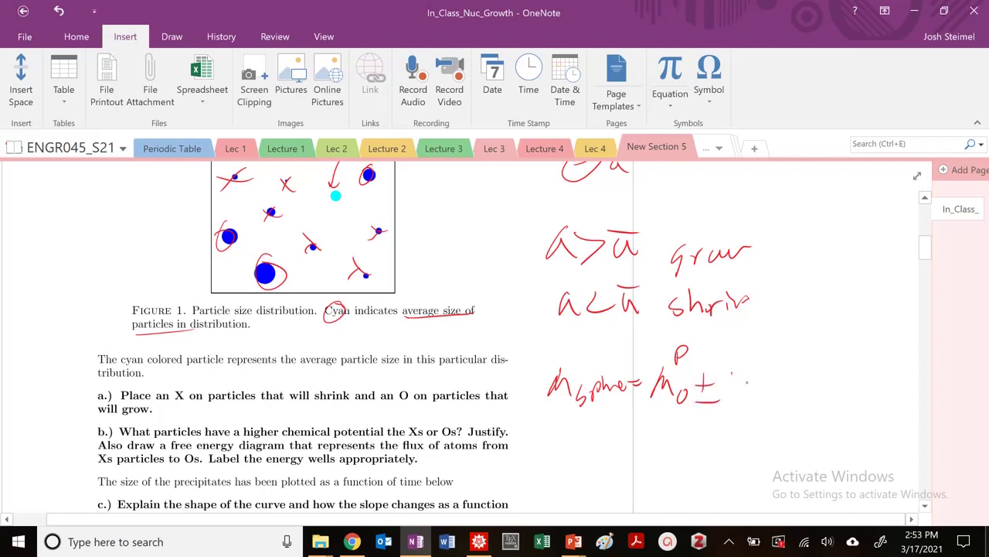
pyautogui.moveTo(726, 378)
pyautogui.mouseDown()
pyautogui.moveTo(739, 392)
pyautogui.moveTo(779, 377)
pyautogui.moveTo(783, 399)
pyautogui.moveTo(793, 402)
pyautogui.moveTo(818, 385)
pyautogui.mouseUp()
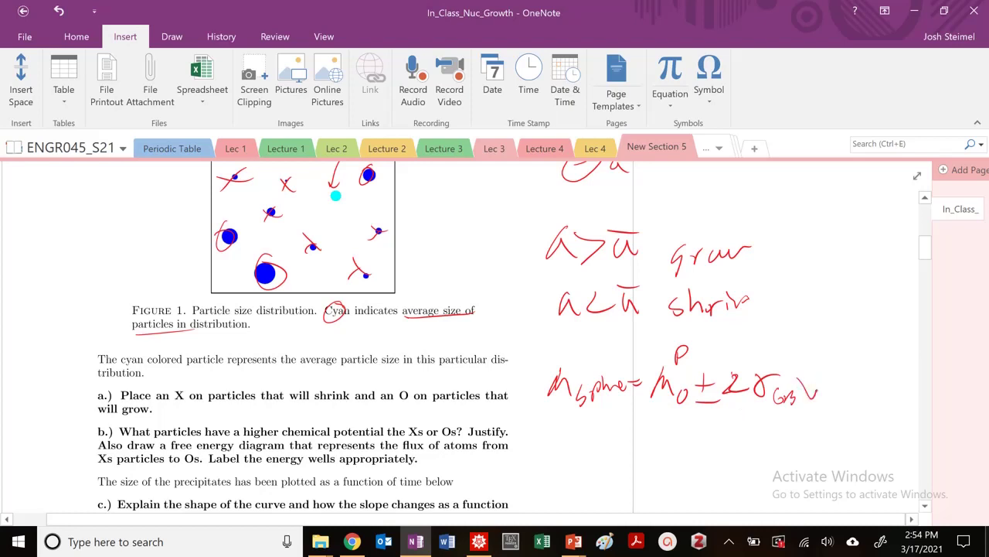
pyautogui.scroll(1, 464, 340)
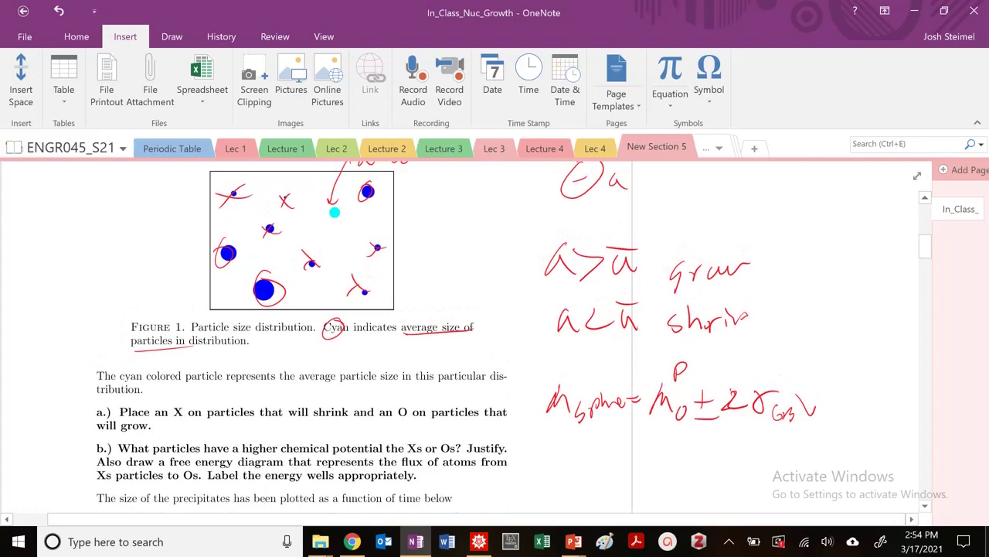
pyautogui.scroll(-4, 456, 336)
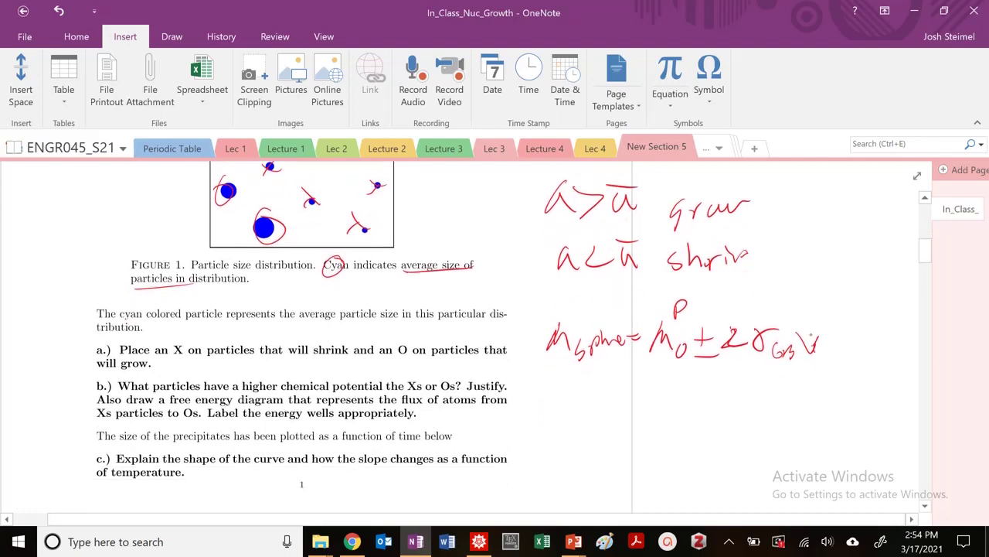
pyautogui.moveTo(815, 353); pyautogui.dragTo(829, 323)
pyautogui.moveTo(735, 368); pyautogui.dragTo(828, 360)
pyautogui.moveTo(768, 402); pyautogui.dragTo(788, 383)
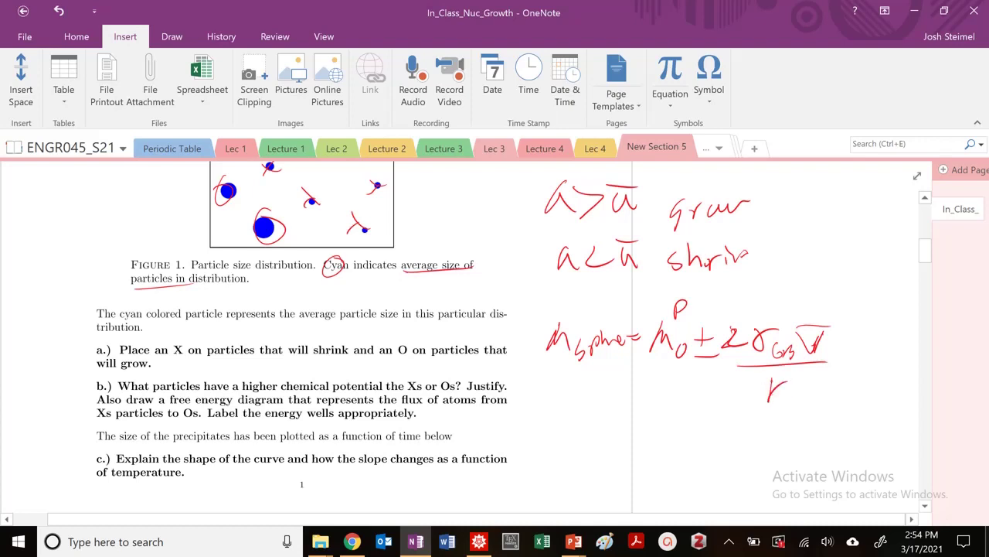
pyautogui.moveTo(736, 313)
pyautogui.mouseDown()
pyautogui.moveTo(760, 408)
pyautogui.moveTo(782, 340)
pyautogui.mouseUp()
# - Write κ = 2/r below the equation
pyautogui.moveTo(570, 403)
pyautogui.mouseDown()
pyautogui.moveTo(586, 430)
pyautogui.moveTo(651, 414)
pyautogui.mouseUp()
pyautogui.moveTo(617, 427); pyautogui.dragTo(664, 424)
pyautogui.moveTo(639, 455); pyautogui.dragTo(657, 436)
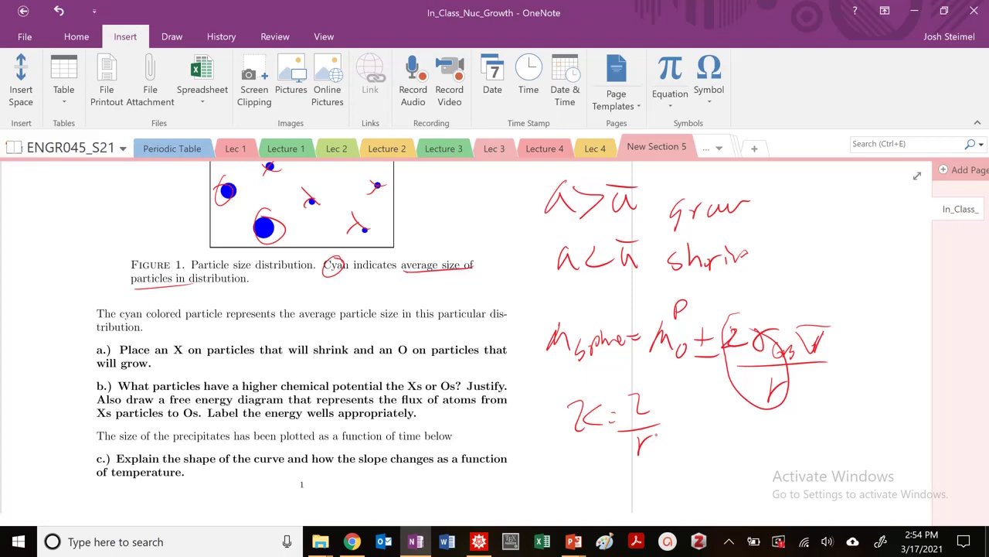
# - Write μˣ > μᴼ in the left margin beside Figure 1
pyautogui.scroll(3, 654, 436)
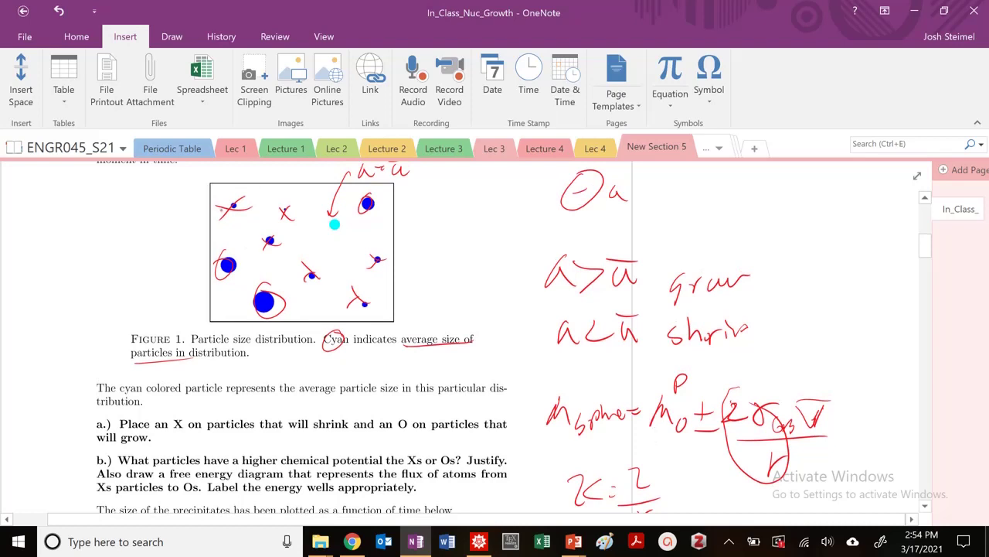
pyautogui.moveTo(21, 274); pyautogui.dragTo(30, 269)
pyautogui.moveTo(30, 263)
pyautogui.mouseDown()
pyautogui.moveTo(42, 272)
pyautogui.moveTo(53, 253)
pyautogui.mouseUp()
pyautogui.moveTo(45, 255)
pyautogui.mouseDown()
pyautogui.moveTo(54, 241)
pyautogui.moveTo(65, 257)
pyautogui.mouseUp()
pyautogui.moveTo(80, 272)
pyautogui.mouseDown()
pyautogui.moveTo(88, 259)
pyautogui.moveTo(113, 272)
pyautogui.moveTo(118, 244)
pyautogui.mouseUp()
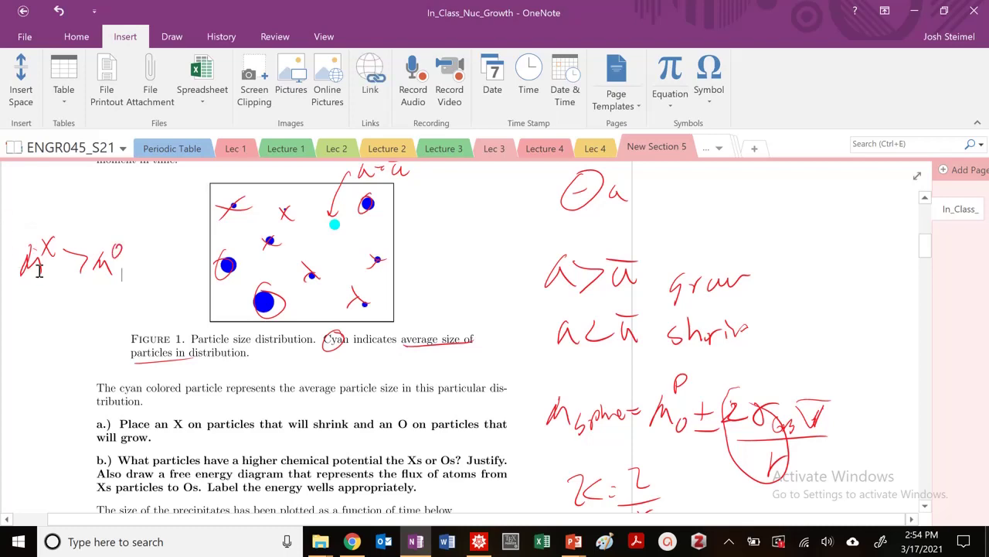
# - Draw G-labelled axes and a two-well free-energy curve
pyautogui.scroll(-3, 85, 243)
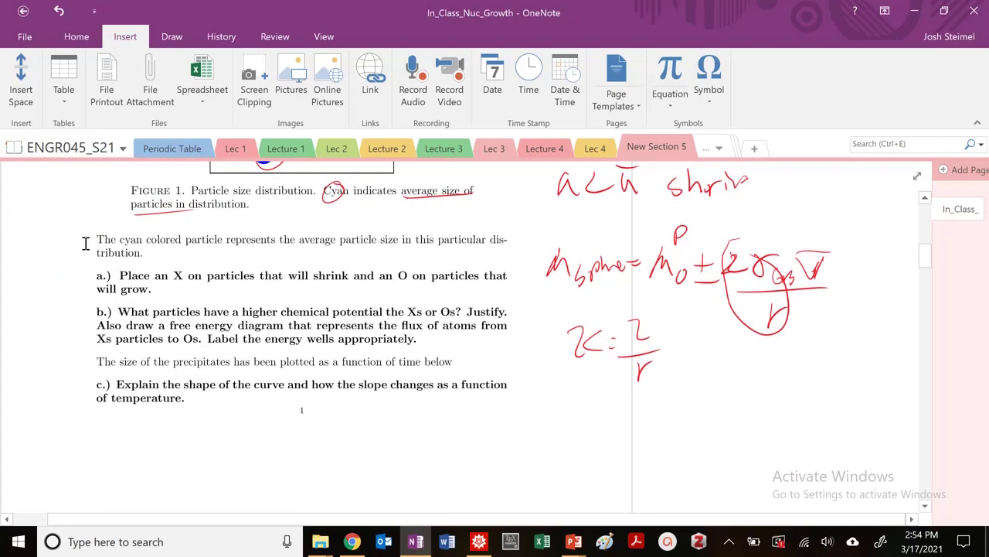
pyautogui.scroll(6, 85, 243)
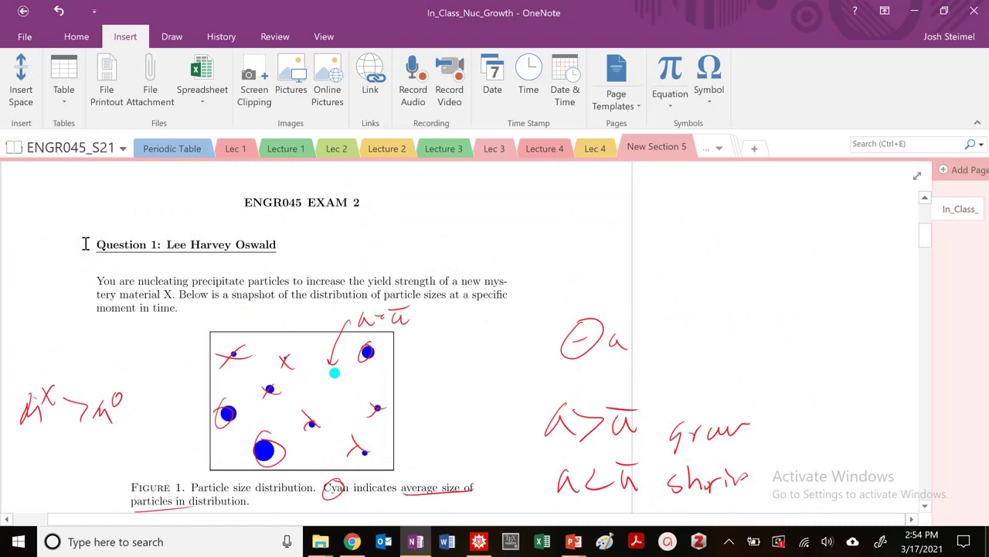
pyautogui.moveTo(573, 184); pyautogui.dragTo(556, 206)
pyautogui.moveTo(609, 176)
pyautogui.mouseDown()
pyautogui.moveTo(607, 285)
pyautogui.moveTo(779, 275)
pyautogui.mouseUp()
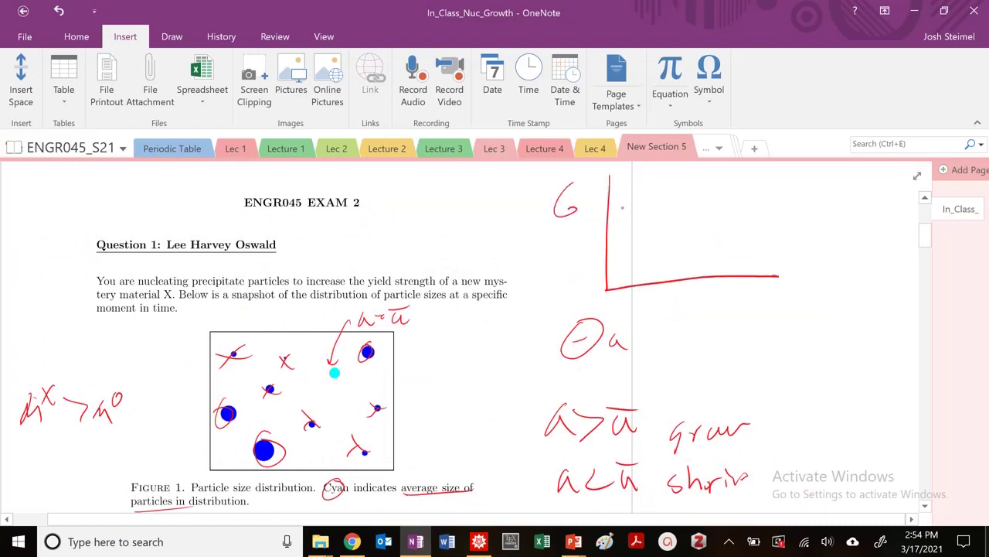
pyautogui.moveTo(620, 197)
pyautogui.mouseDown()
pyautogui.moveTo(632, 230)
pyautogui.moveTo(702, 176)
pyautogui.moveTo(758, 267)
pyautogui.moveTo(760, 252)
pyautogui.mouseUp()
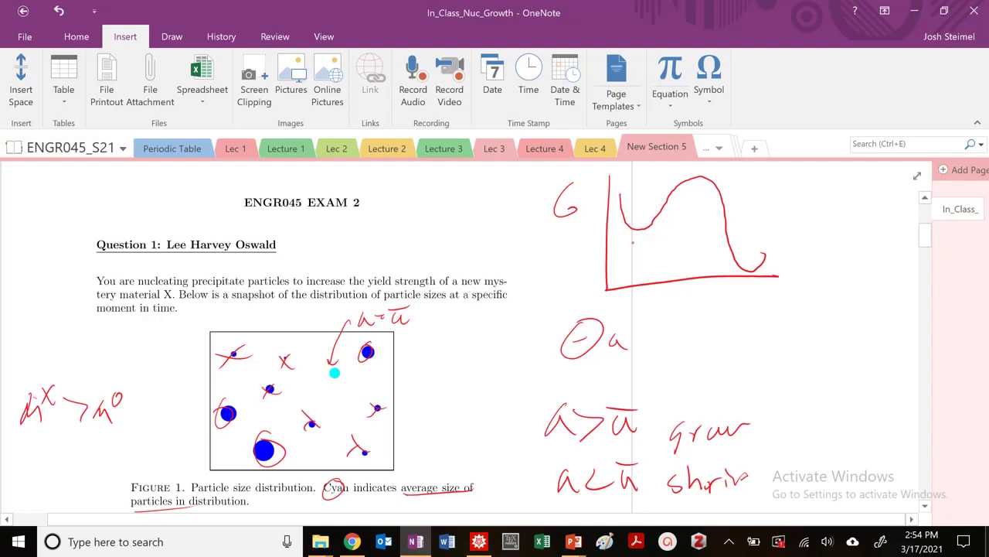
# - Label the higher well X and the lower well O, and trace the path between them
pyautogui.moveTo(628, 239)
pyautogui.mouseDown()
pyautogui.moveTo(648, 258)
pyautogui.moveTo(632, 260)
pyautogui.mouseUp()
pyautogui.moveTo(742, 283); pyautogui.dragTo(744, 284)
pyautogui.moveTo(640, 226)
pyautogui.mouseDown()
pyautogui.moveTo(734, 198)
pyautogui.moveTo(739, 265)
pyautogui.moveTo(755, 261)
pyautogui.mouseUp()
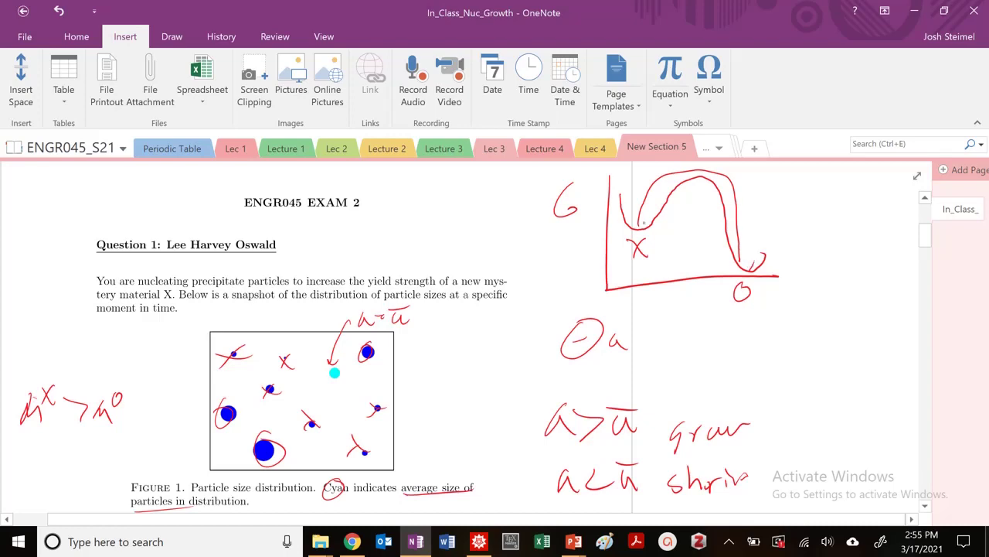
pyautogui.moveTo(642, 222); pyautogui.dragTo(674, 187)
# - Circle Figure 2's r³ / 10⁶ nm³ axis label in red ink
pyautogui.scroll(-5, 359, 371)
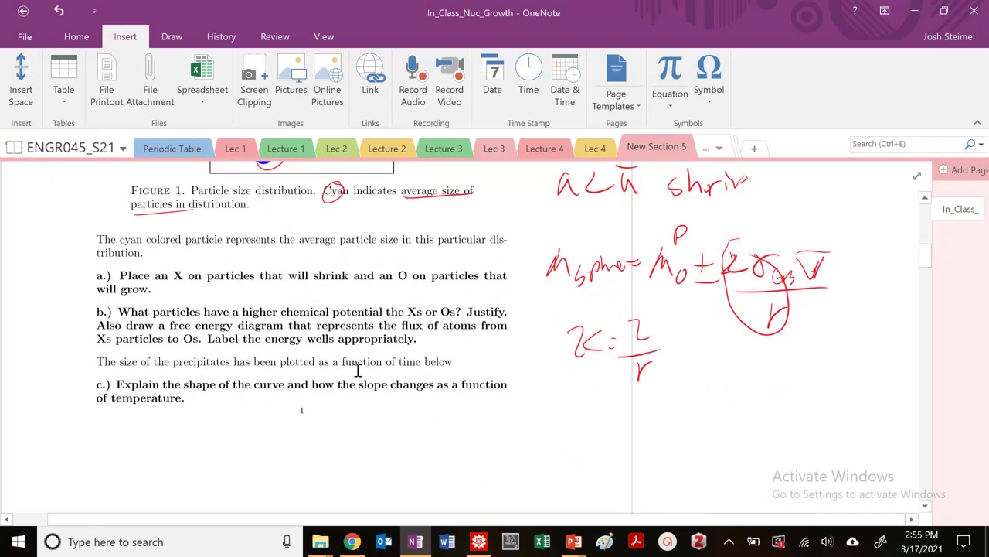
pyautogui.scroll(-3, 357, 368)
pyautogui.scroll(-5, 327, 320)
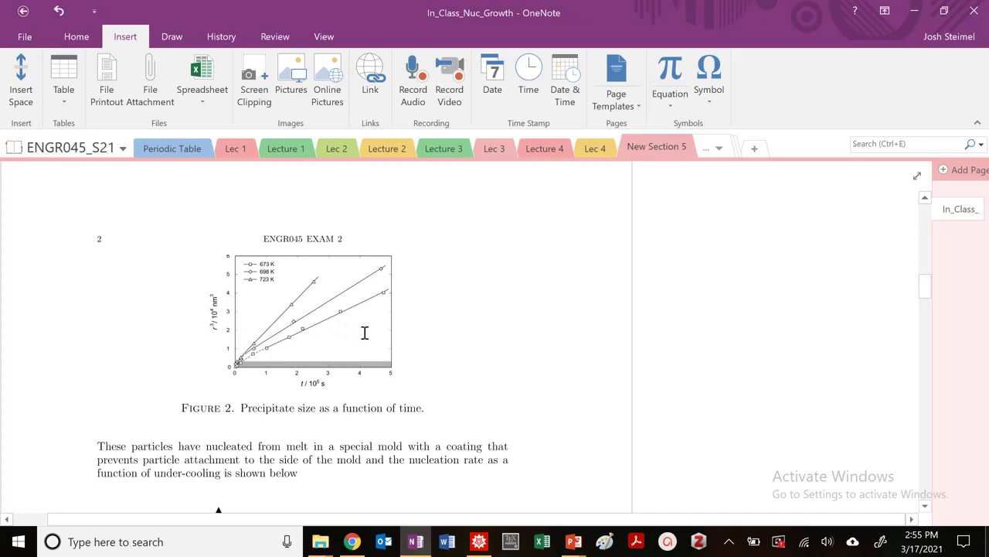
pyautogui.moveTo(219, 284); pyautogui.dragTo(210, 288)
pyautogui.click(202, 288)
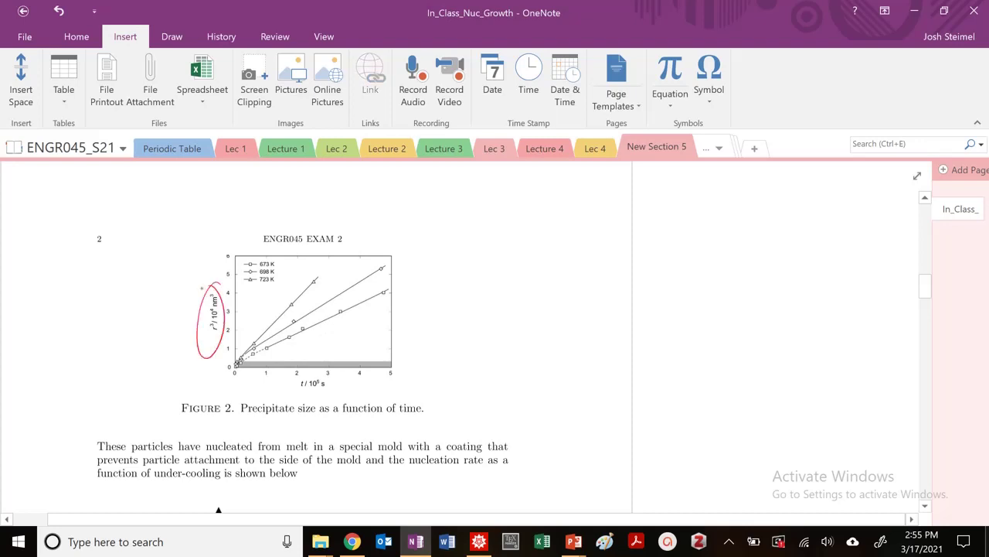
# - Open Page 12 of the Lecture 6 section
pyautogui.click(705, 148)
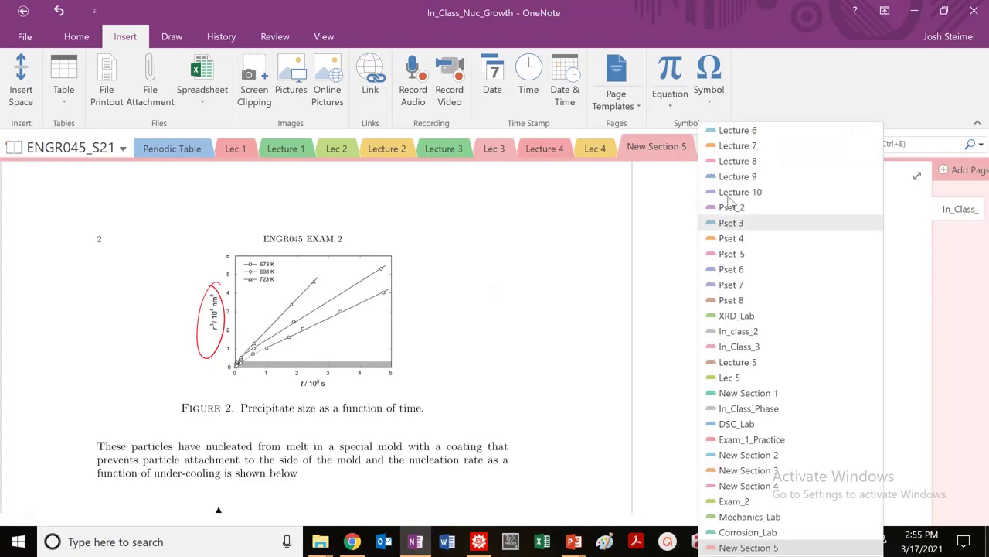
pyautogui.click(737, 129)
pyautogui.scroll(-5, 760, 335)
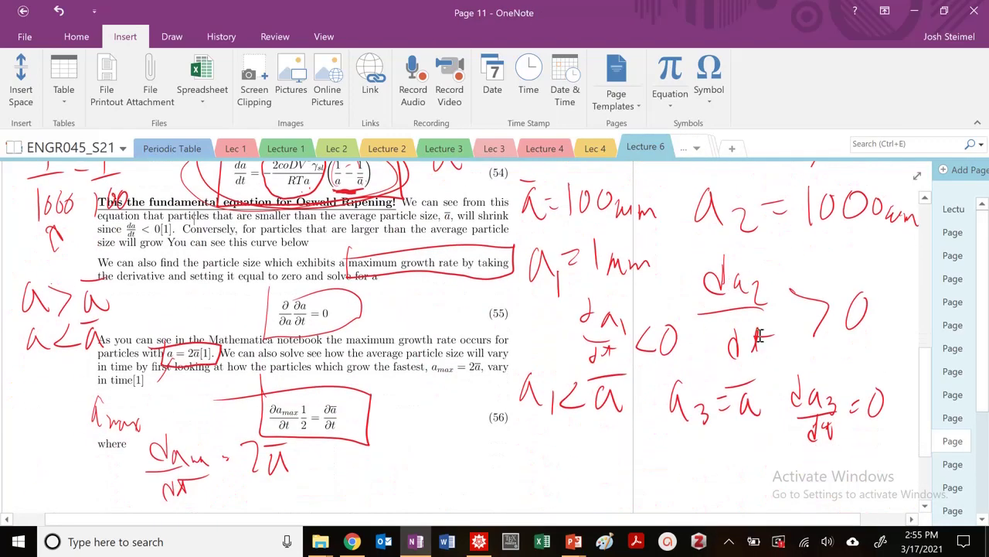
pyautogui.scroll(-2, 759, 334)
pyautogui.click(954, 464)
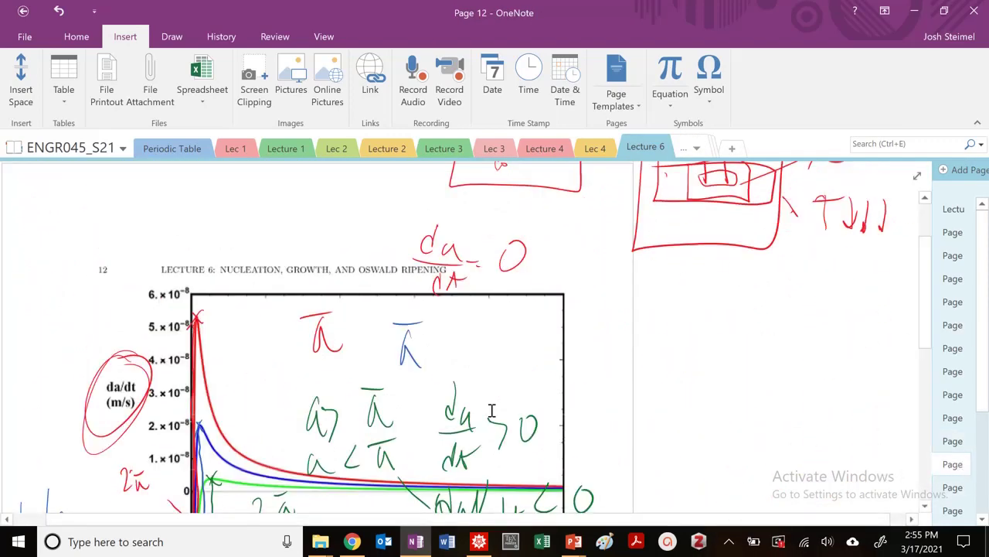
# - Re-circle D and T in equation 59, then return to the New Section 5 exam page
pyautogui.scroll(-10, 491, 410)
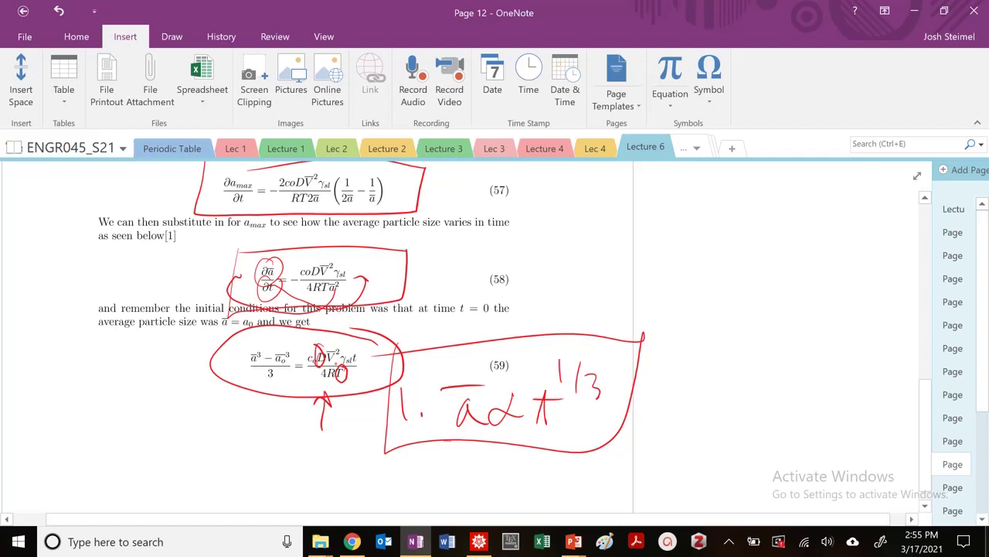
pyautogui.moveTo(324, 350); pyautogui.dragTo(340, 379)
pyautogui.click(692, 148)
pyautogui.click(736, 547)
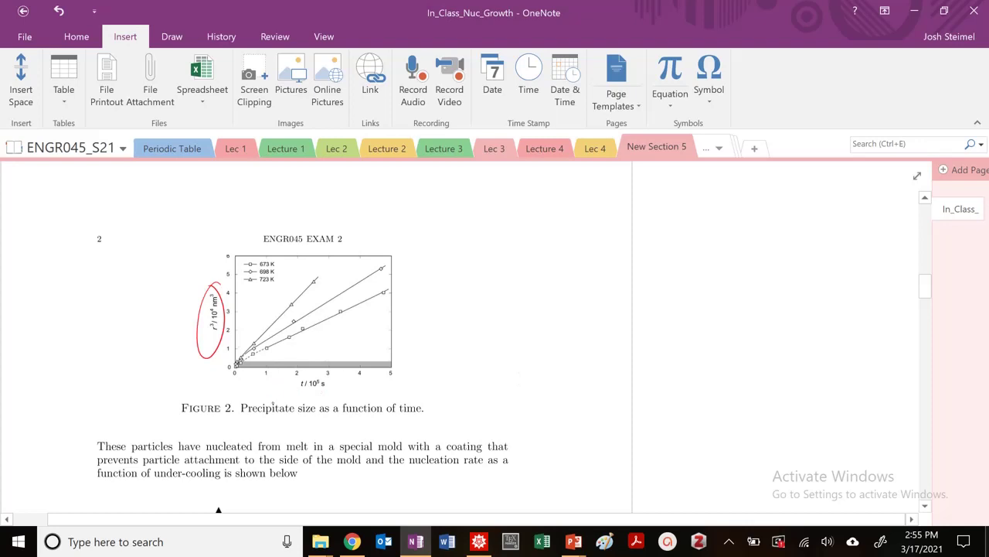
# - Write r³ = □t beside Figure 2, with D/T as the slope
pyautogui.moveTo(438, 271); pyautogui.dragTo(463, 255)
pyautogui.moveTo(461, 226); pyautogui.dragTo(462, 246)
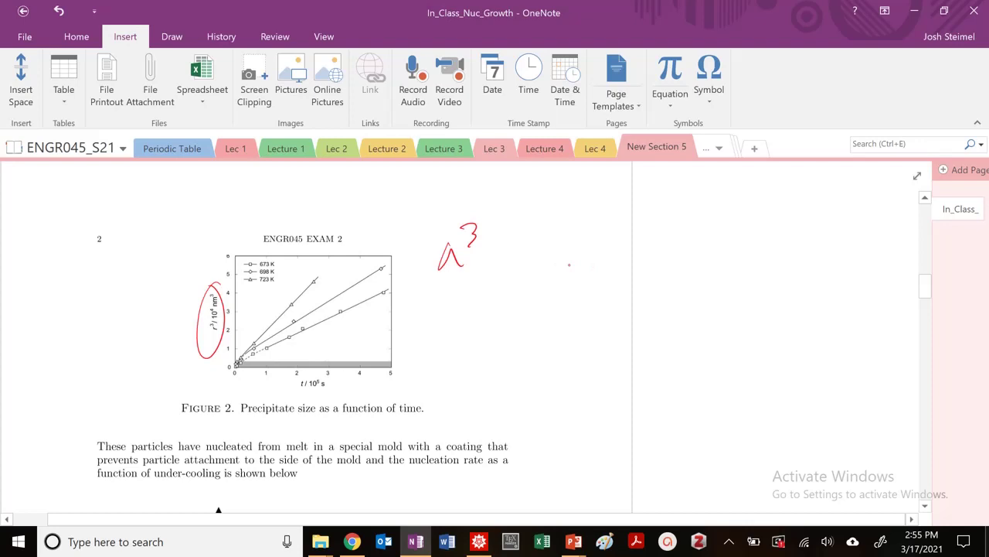
pyautogui.moveTo(626, 235); pyautogui.dragTo(616, 269)
pyautogui.moveTo(616, 249); pyautogui.dragTo(647, 242)
pyautogui.moveTo(499, 249); pyautogui.dragTo(527, 247)
pyautogui.moveTo(505, 264); pyautogui.dragTo(524, 261)
pyautogui.moveTo(546, 228)
pyautogui.mouseDown()
pyautogui.moveTo(600, 227)
pyautogui.moveTo(550, 221)
pyautogui.mouseUp()
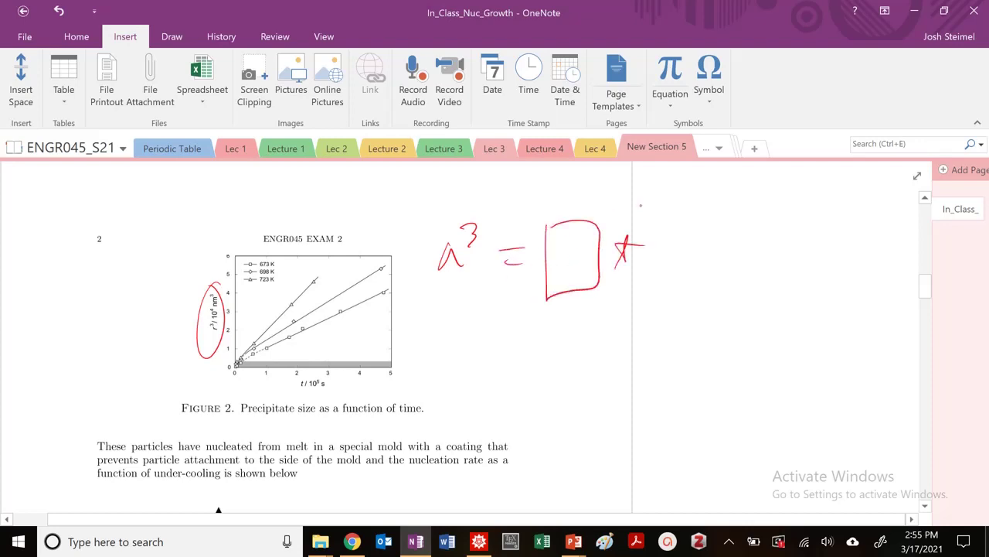
pyautogui.moveTo(708, 218); pyautogui.dragTo(708, 255)
pyautogui.moveTo(693, 263); pyautogui.dragTo(756, 263)
pyautogui.moveTo(689, 291); pyautogui.dragTo(725, 284)
pyautogui.moveTo(710, 287); pyautogui.dragTo(712, 316)
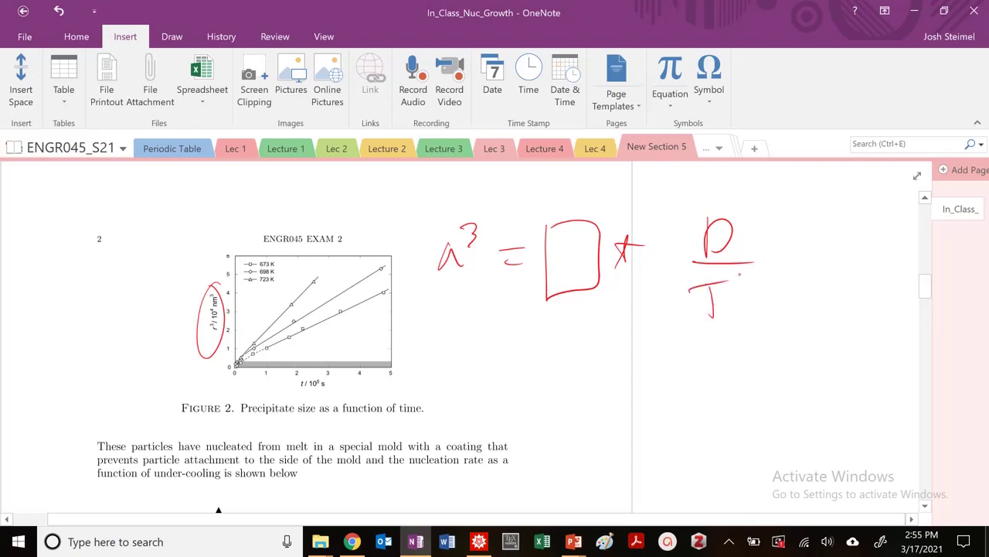
# - Mark temperature on Figure 2's lines, circle the slope box and arrow it to D/T
pyautogui.scroll(5, 673, 302)
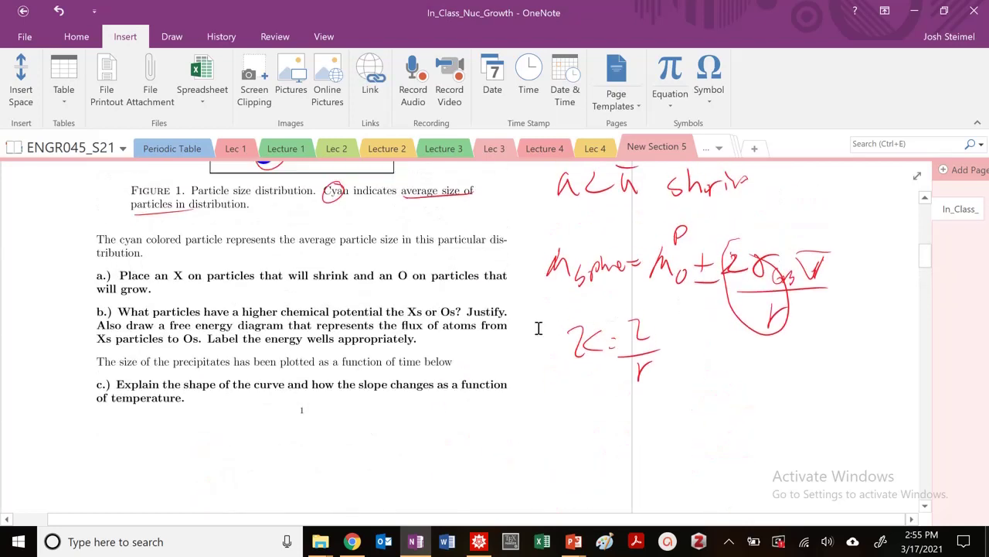
pyautogui.scroll(-5, 411, 311)
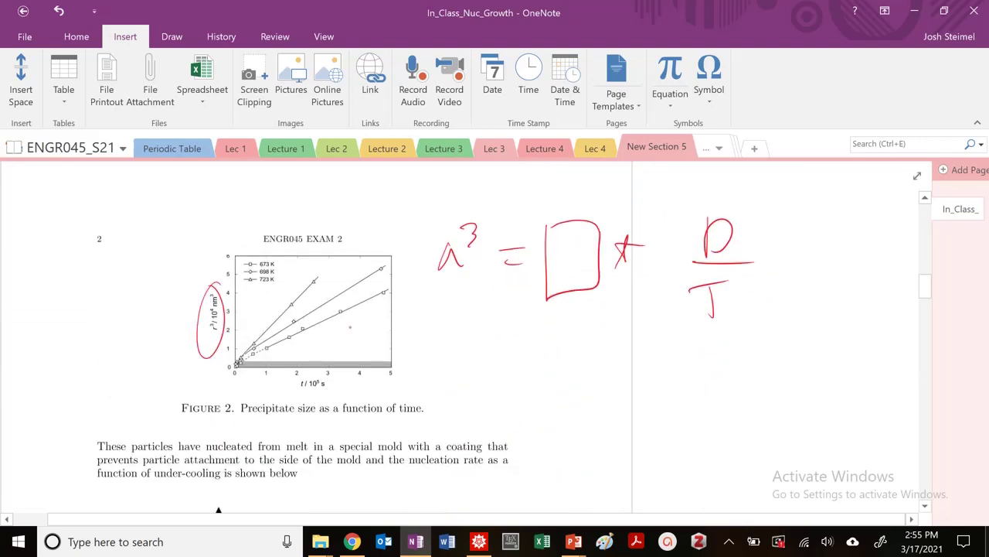
pyautogui.moveTo(344, 327); pyautogui.dragTo(363, 323)
pyautogui.moveTo(354, 324)
pyautogui.mouseDown()
pyautogui.moveTo(355, 344)
pyautogui.moveTo(371, 328)
pyautogui.moveTo(318, 284)
pyautogui.mouseUp()
pyautogui.moveTo(568, 210)
pyautogui.mouseDown()
pyautogui.moveTo(628, 263)
pyautogui.moveTo(602, 205)
pyautogui.mouseUp()
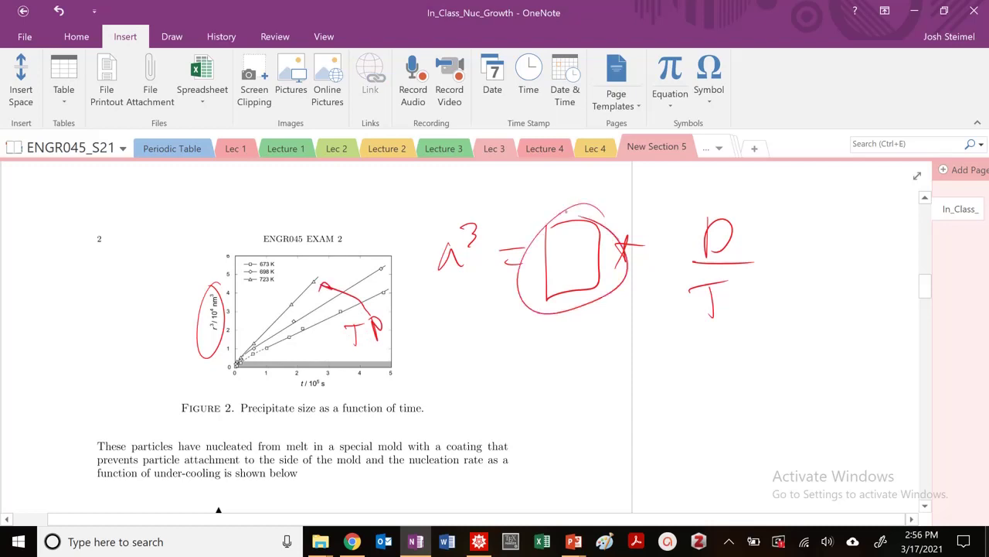
pyautogui.moveTo(660, 355); pyautogui.dragTo(691, 317)
pyautogui.moveTo(689, 334); pyautogui.dragTo(669, 324)
# - Write 1/T and D = D₀exp(−Q/kT) below the equation
pyautogui.moveTo(547, 364)
pyautogui.mouseDown()
pyautogui.moveTo(547, 404)
pyautogui.moveTo(562, 405)
pyautogui.mouseUp()
pyautogui.moveTo(540, 425)
pyautogui.mouseDown()
pyautogui.moveTo(540, 458)
pyautogui.moveTo(561, 429)
pyautogui.mouseUp()
pyautogui.moveTo(621, 422)
pyautogui.mouseDown()
pyautogui.moveTo(623, 391)
pyautogui.moveTo(655, 401)
pyautogui.mouseUp()
pyautogui.moveTo(645, 411)
pyautogui.mouseDown()
pyautogui.moveTo(687, 391)
pyautogui.moveTo(705, 422)
pyautogui.moveTo(727, 413)
pyautogui.mouseUp()
pyautogui.moveTo(732, 413)
pyautogui.mouseDown()
pyautogui.moveTo(751, 410)
pyautogui.moveTo(771, 427)
pyautogui.moveTo(760, 424)
pyautogui.mouseUp()
pyautogui.moveTo(779, 409); pyautogui.dragTo(784, 433)
pyautogui.moveTo(790, 431)
pyautogui.mouseDown()
pyautogui.moveTo(797, 391)
pyautogui.moveTo(814, 395)
pyautogui.mouseUp()
pyautogui.moveTo(818, 387)
pyautogui.mouseDown()
pyautogui.moveTo(826, 407)
pyautogui.moveTo(851, 400)
pyautogui.mouseUp()
pyautogui.moveTo(803, 416)
pyautogui.mouseDown()
pyautogui.moveTo(854, 406)
pyautogui.moveTo(816, 445)
pyautogui.mouseUp()
pyautogui.moveTo(835, 422)
pyautogui.mouseDown()
pyautogui.moveTo(834, 441)
pyautogui.moveTo(847, 443)
pyautogui.mouseUp()
pyautogui.moveTo(836, 428); pyautogui.dragTo(871, 423)
pyautogui.moveTo(858, 367); pyautogui.dragTo(866, 453)
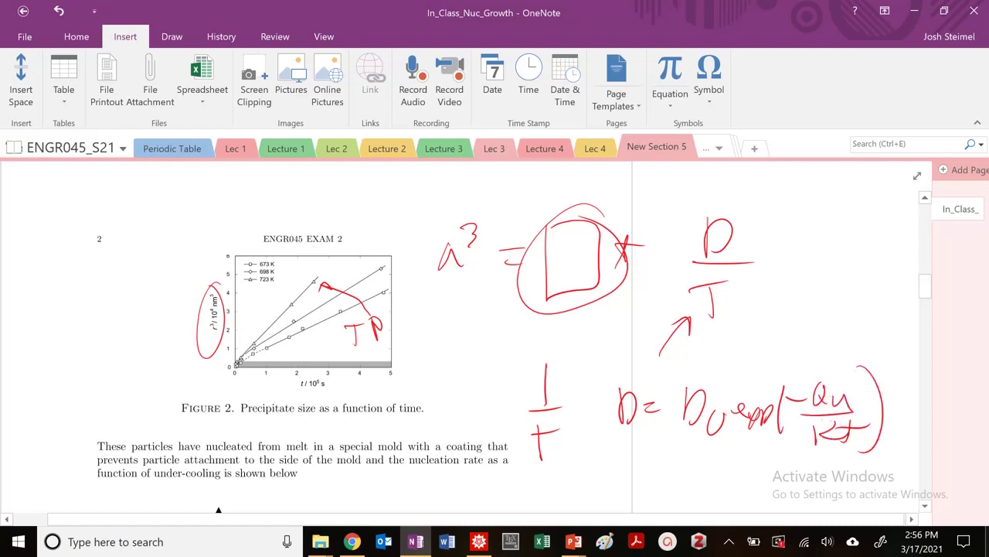
# - Circle the diffusivity equation and the 1/T term
pyautogui.moveTo(886, 352)
pyautogui.mouseDown()
pyautogui.moveTo(873, 345)
pyautogui.moveTo(894, 433)
pyautogui.moveTo(827, 315)
pyautogui.mouseUp()
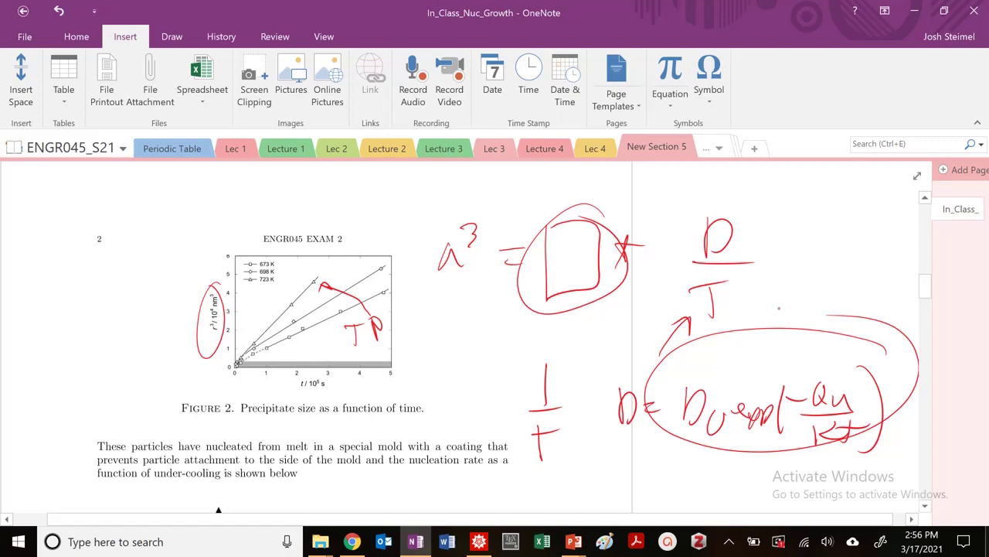
pyautogui.moveTo(564, 354)
pyautogui.mouseDown()
pyautogui.moveTo(596, 433)
pyautogui.moveTo(553, 350)
pyautogui.mouseUp()
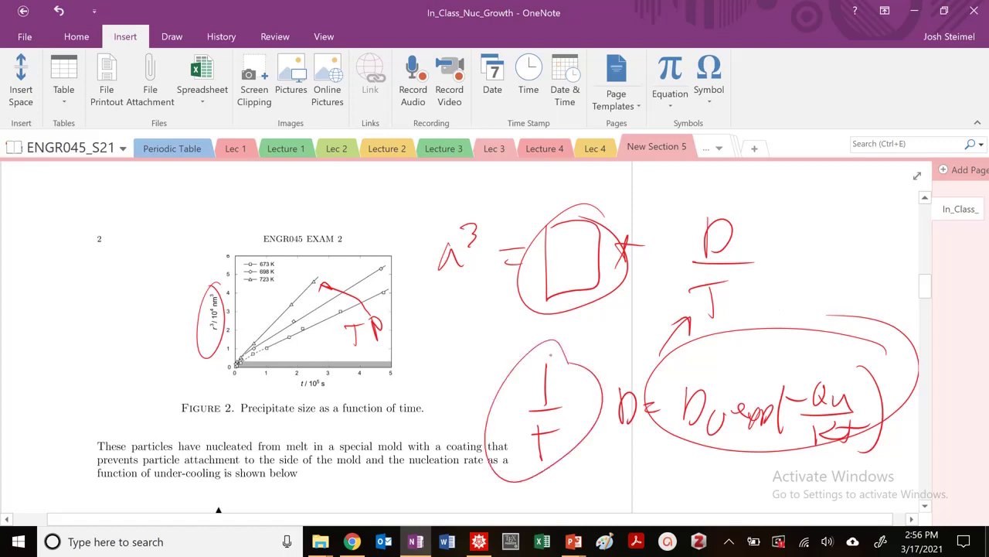
pyautogui.scroll(-3, 290, 267)
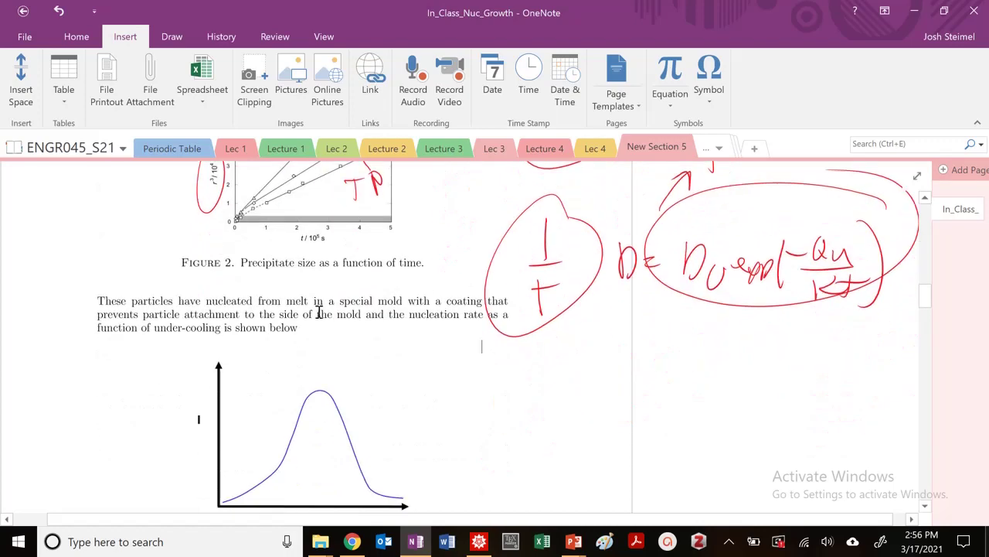
# - Draw an arrow to the Figure 3 curve's peak and label it Homogeneous
pyautogui.scroll(-3, 317, 317)
pyautogui.scroll(1, 313, 323)
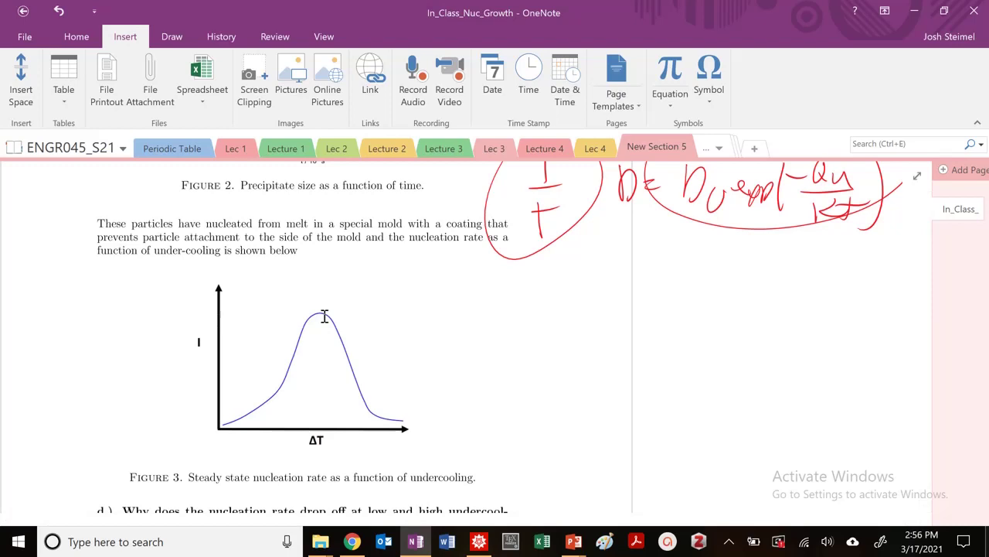
pyautogui.moveTo(477, 276)
pyautogui.mouseDown()
pyautogui.moveTo(429, 283)
pyautogui.moveTo(380, 315)
pyautogui.moveTo(487, 313)
pyautogui.mouseUp()
pyautogui.moveTo(488, 300)
pyautogui.mouseDown()
pyautogui.moveTo(506, 288)
pyautogui.moveTo(532, 303)
pyautogui.moveTo(633, 293)
pyautogui.mouseUp()
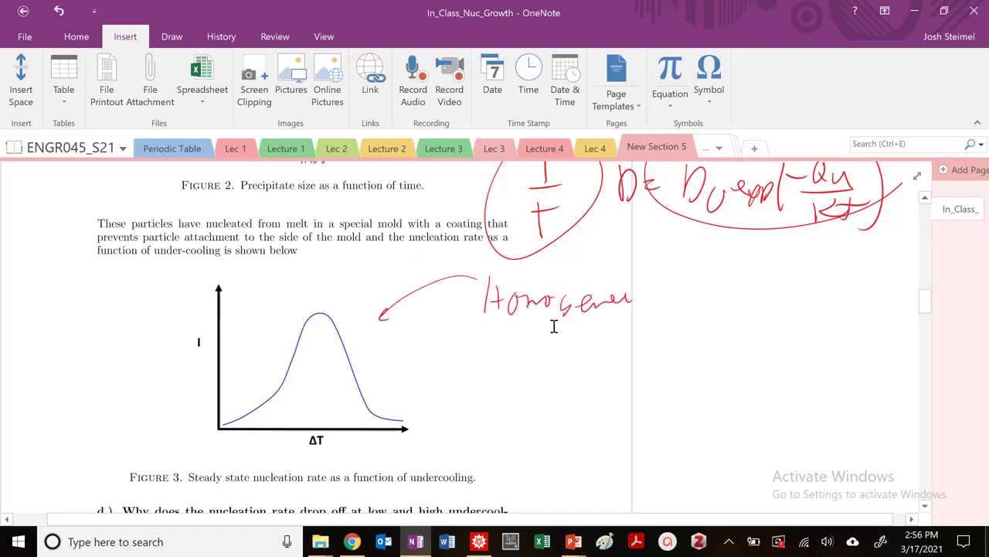
# - Draw a dashed vertical line through the curve's peak
pyautogui.scroll(-2, 531, 322)
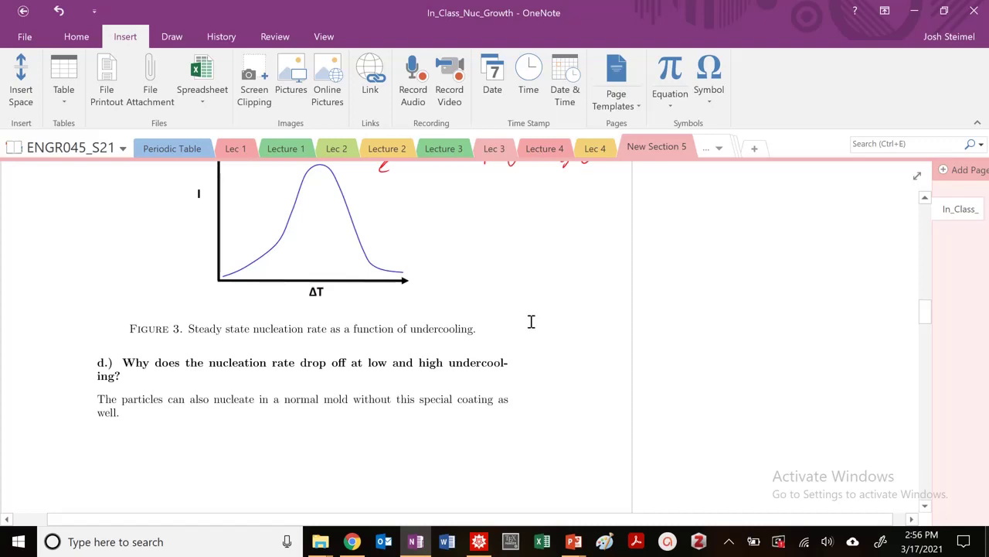
pyautogui.scroll(2, 531, 322)
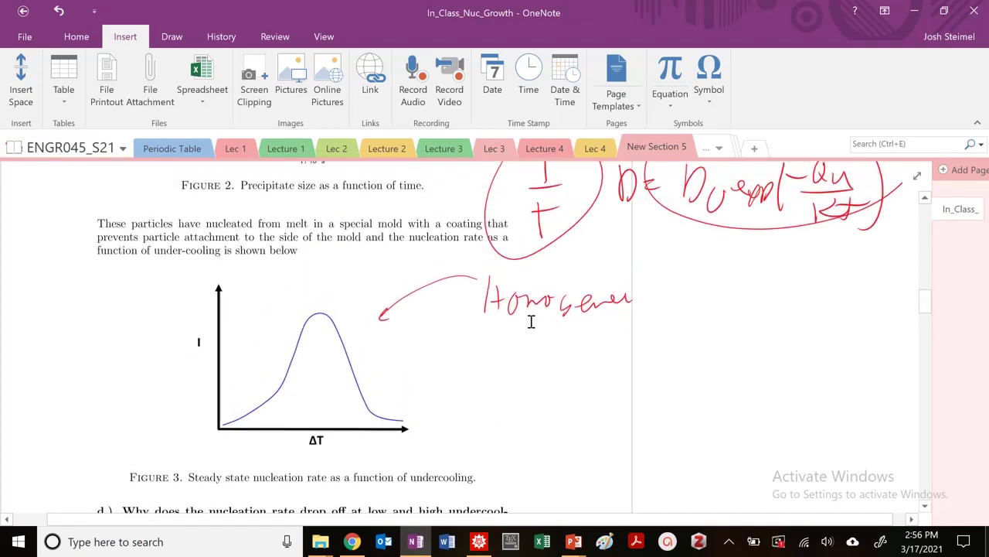
pyautogui.moveTo(317, 262); pyautogui.dragTo(320, 309)
pyautogui.moveTo(321, 317); pyautogui.dragTo(321, 331)
pyautogui.moveTo(328, 345); pyautogui.dragTo(328, 357)
pyautogui.moveTo(330, 379); pyautogui.dragTo(331, 397)
pyautogui.moveTo(327, 416); pyautogui.dragTo(328, 445)
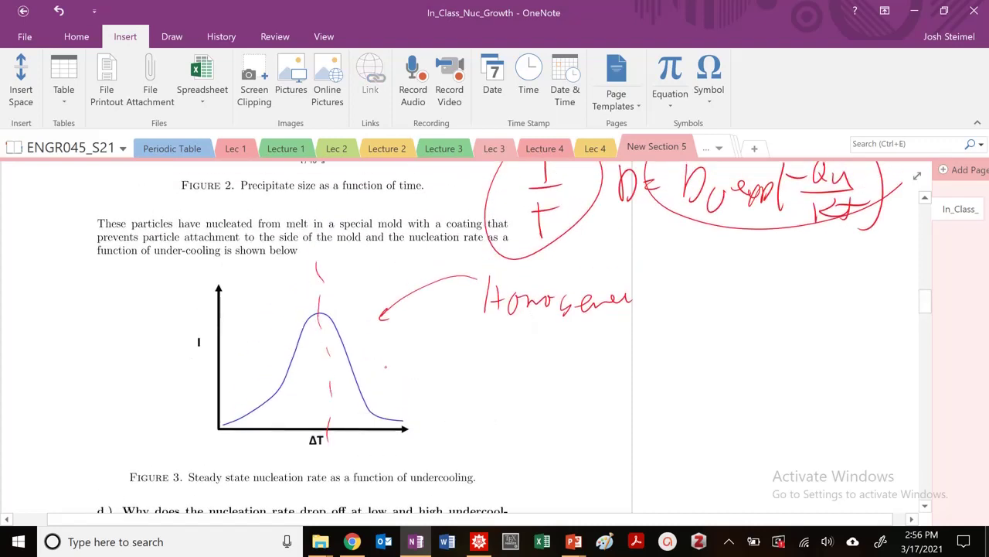
# - Add 'nucleation' beside the curve, T=Tm at the origin, and Growth above the y-axis
pyautogui.moveTo(395, 367)
pyautogui.mouseDown()
pyautogui.moveTo(397, 391)
pyautogui.moveTo(495, 375)
pyautogui.mouseUp()
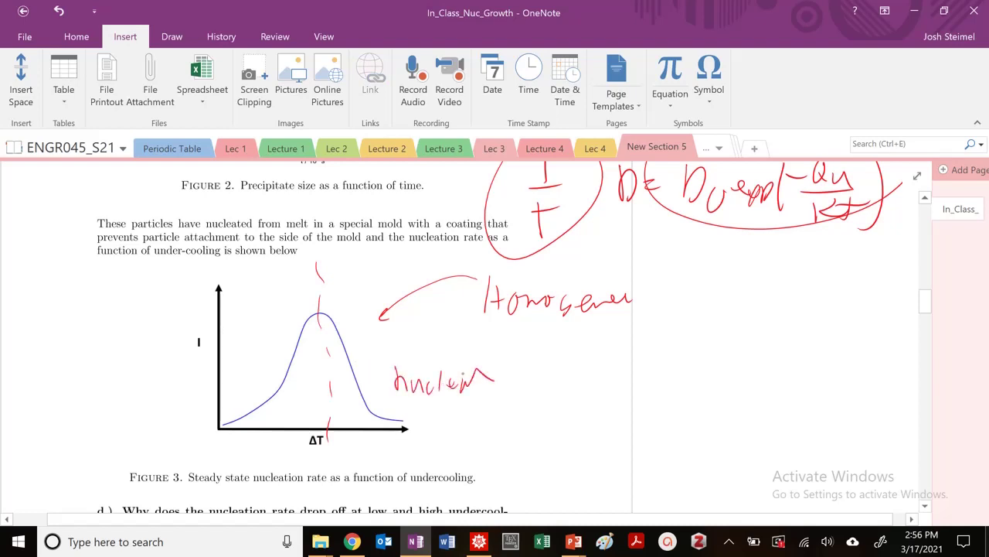
pyautogui.moveTo(221, 430)
pyautogui.mouseDown()
pyautogui.moveTo(204, 467)
pyautogui.moveTo(252, 444)
pyautogui.mouseUp()
pyautogui.moveTo(242, 280)
pyautogui.mouseDown()
pyautogui.moveTo(272, 294)
pyautogui.moveTo(292, 279)
pyautogui.moveTo(299, 288)
pyautogui.mouseUp()
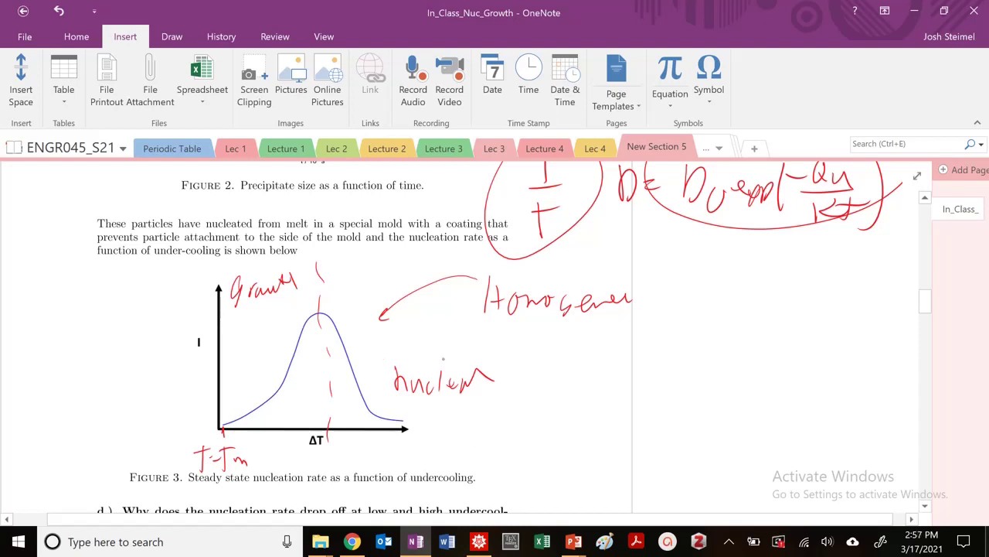
pyautogui.scroll(-5, 292, 376)
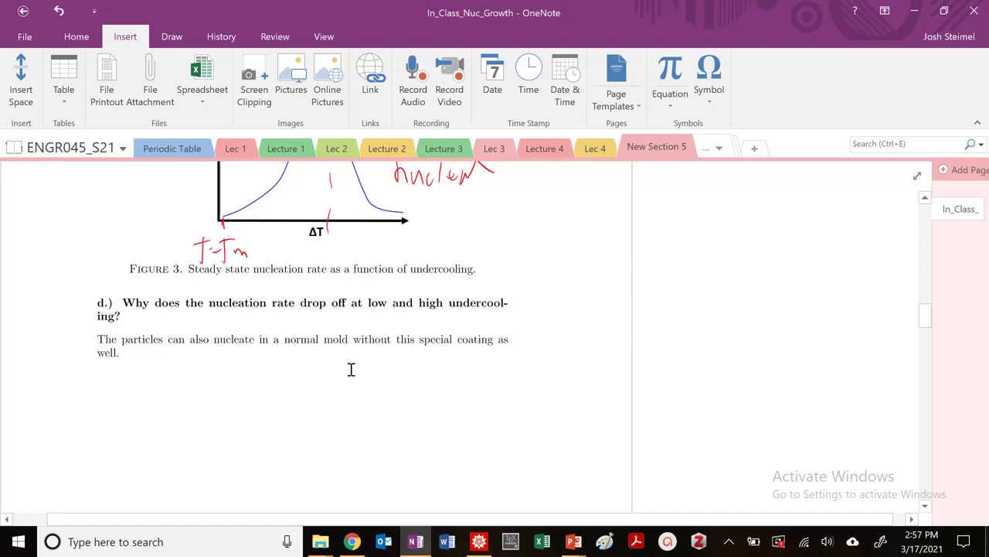
pyautogui.scroll(-3, 412, 377)
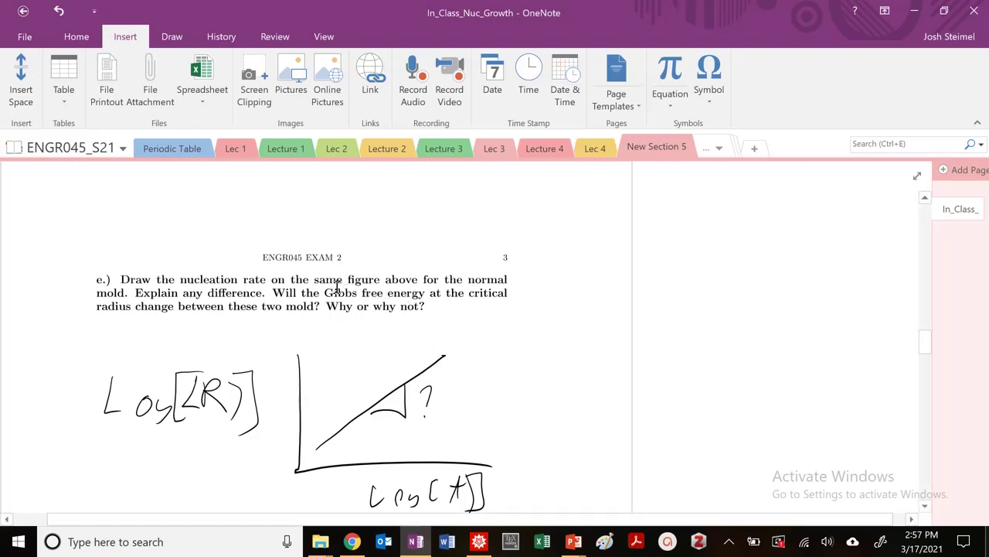
pyautogui.scroll(10, 379, 283)
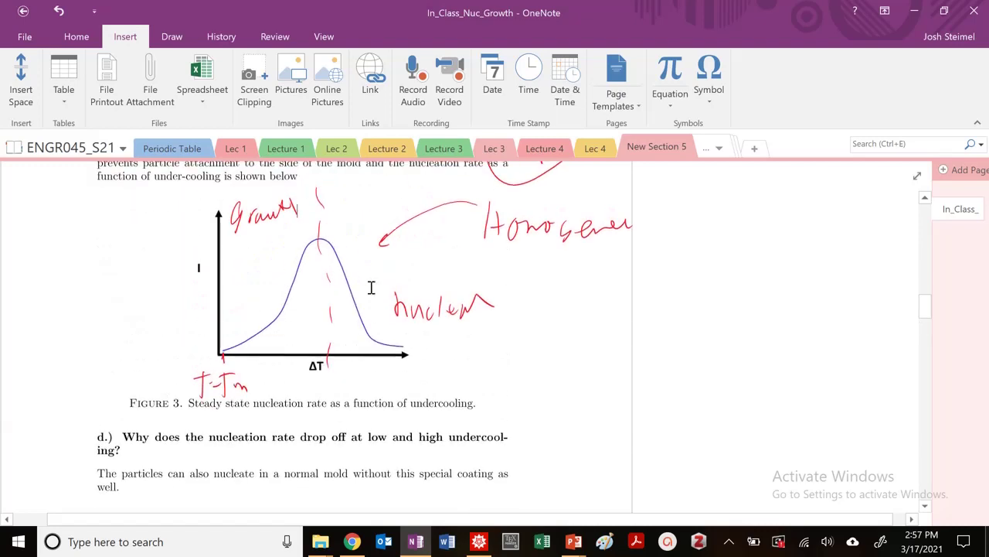
# - Draw a green heterogeneous nucleation curve peaking at lower undercooling in Figure 3, with a pointer
pyautogui.click(77, 37)
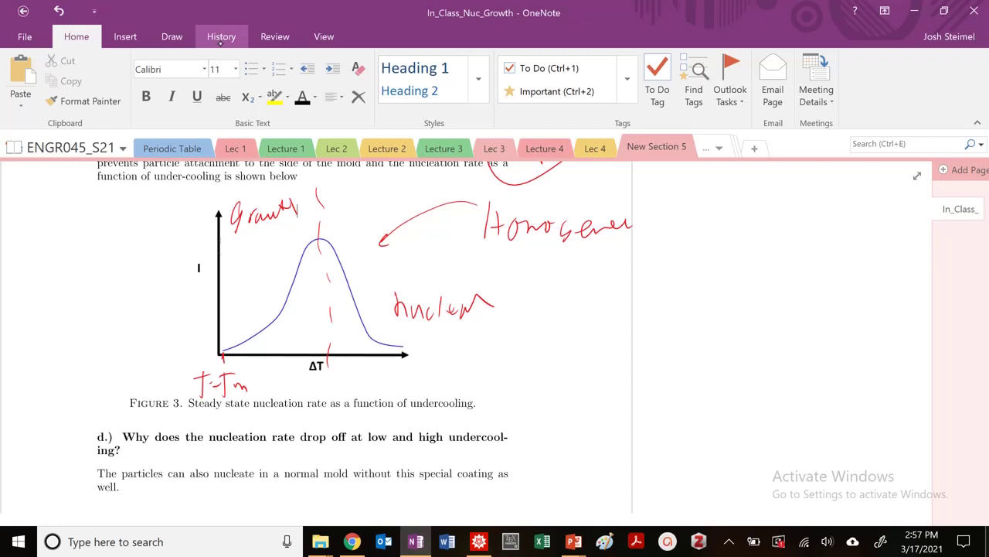
pyautogui.click(164, 38)
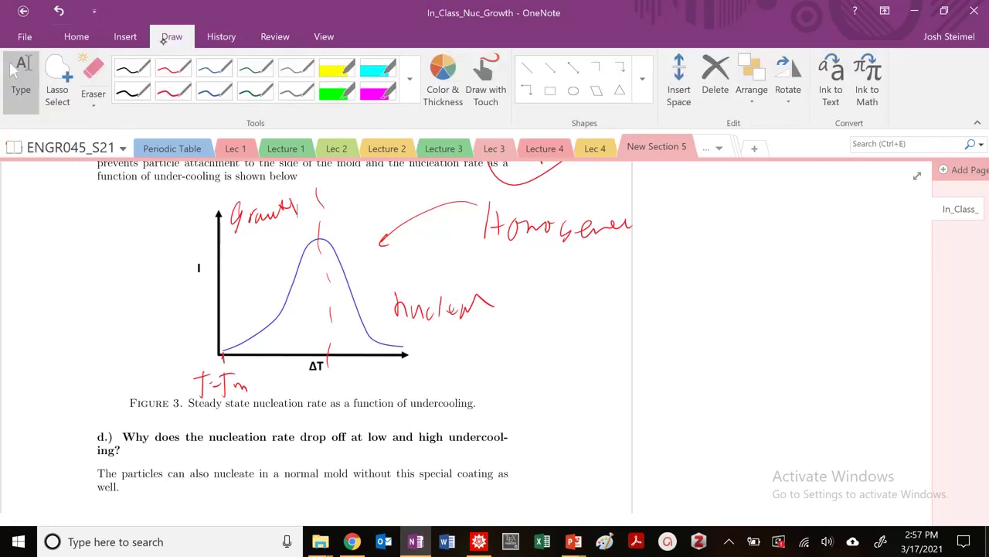
pyautogui.click(215, 90)
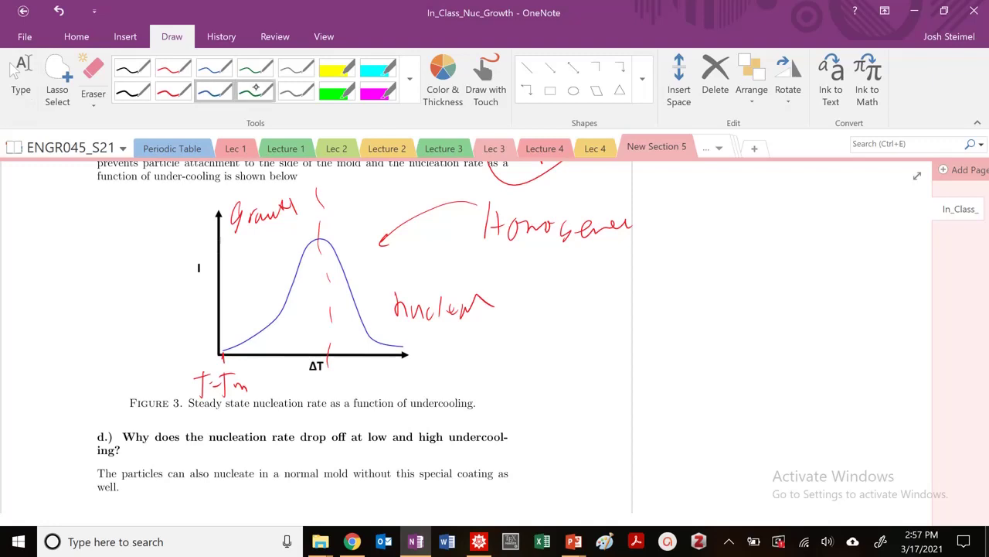
pyautogui.click(255, 90)
pyautogui.moveTo(402, 340)
pyautogui.mouseDown()
pyautogui.moveTo(314, 325)
pyautogui.moveTo(289, 262)
pyautogui.moveTo(261, 236)
pyautogui.moveTo(244, 318)
pyautogui.moveTo(225, 340)
pyautogui.mouseUp()
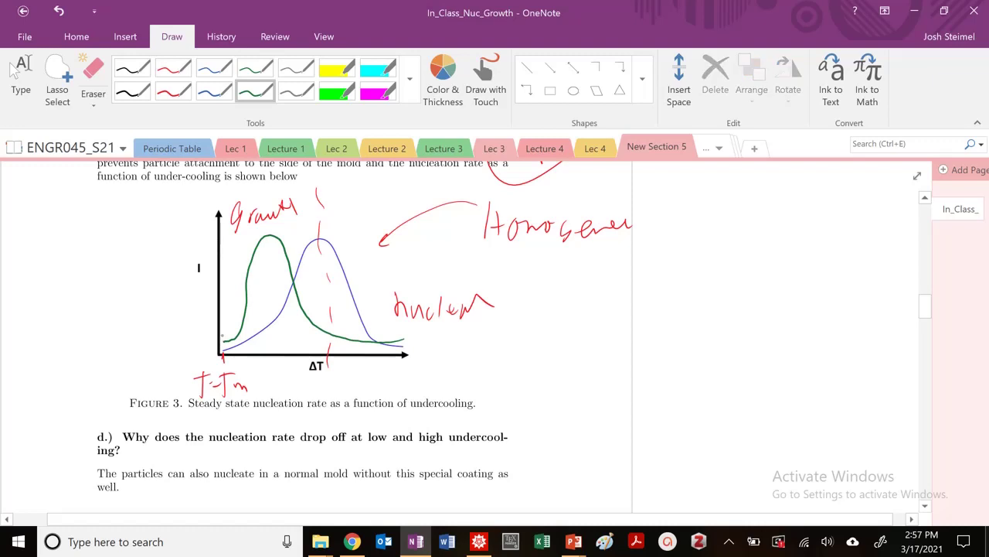
pyautogui.moveTo(192, 238); pyautogui.dragTo(225, 267)
# - Label the green curve in green ink as normal mold, with 'Hetero' beneath
pyautogui.moveTo(83, 215); pyautogui.dragTo(98, 241)
pyautogui.moveTo(103, 224)
pyautogui.mouseDown()
pyautogui.moveTo(110, 239)
pyautogui.moveTo(158, 209)
pyautogui.moveTo(172, 213)
pyautogui.mouseUp()
pyautogui.moveTo(98, 257)
pyautogui.mouseDown()
pyautogui.moveTo(98, 283)
pyautogui.moveTo(108, 280)
pyautogui.mouseUp()
pyautogui.moveTo(100, 269); pyautogui.dragTo(123, 272)
pyautogui.moveTo(129, 254)
pyautogui.mouseDown()
pyautogui.moveTo(134, 278)
pyautogui.moveTo(156, 268)
pyautogui.mouseUp()
pyautogui.moveTo(153, 268); pyautogui.dragTo(168, 266)
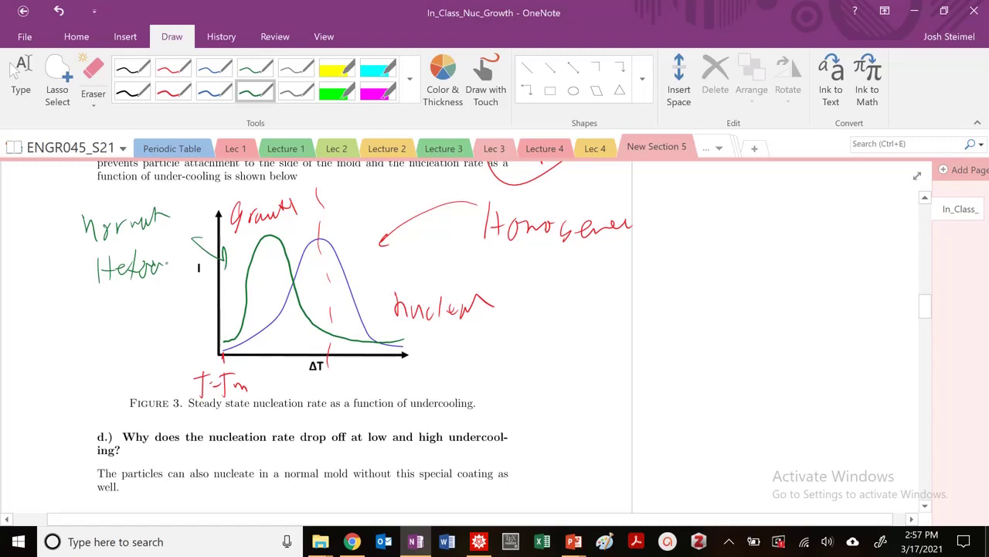
# - Sketch red G-versus-r axes beside the graph and a blue free-energy barrier curve
pyautogui.click(173, 91)
pyautogui.moveTo(561, 295); pyautogui.dragTo(553, 313)
pyautogui.moveTo(585, 283)
pyautogui.mouseDown()
pyautogui.moveTo(596, 423)
pyautogui.moveTo(816, 416)
pyautogui.moveTo(817, 432)
pyautogui.mouseUp()
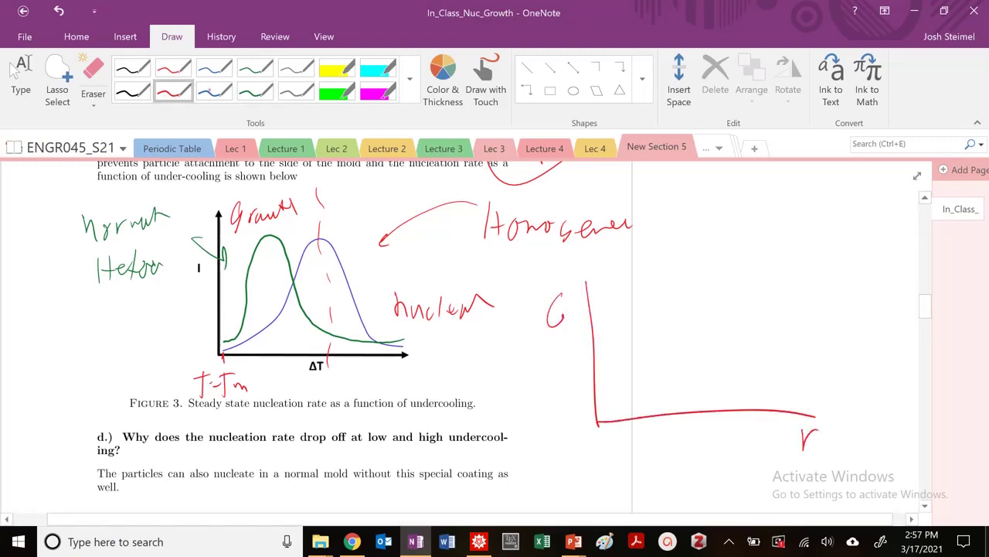
pyautogui.click(214, 91)
pyautogui.moveTo(604, 418)
pyautogui.mouseDown()
pyautogui.moveTo(680, 328)
pyautogui.moveTo(758, 370)
pyautogui.moveTo(841, 444)
pyautogui.mouseUp()
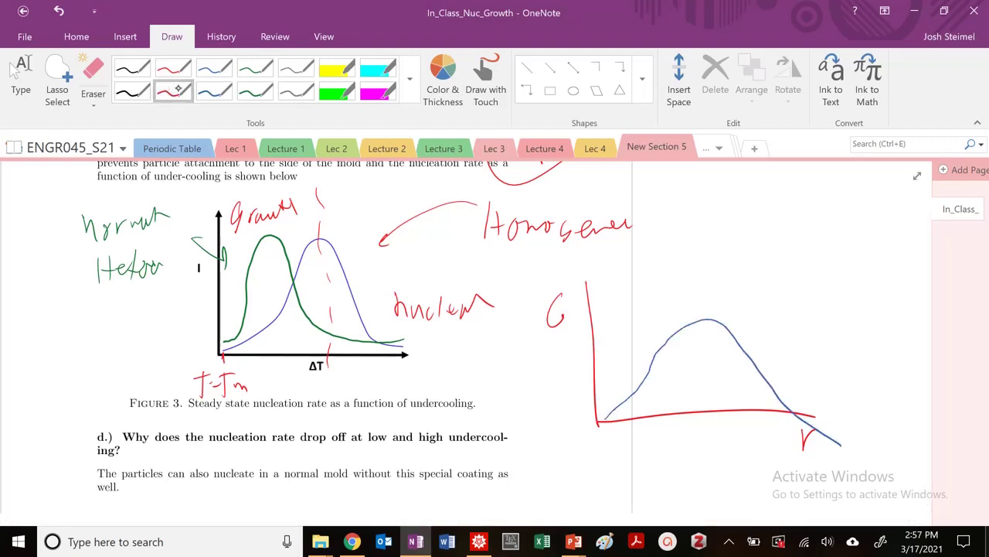
# - Add a lower green barrier under the blue, with a dashed line to r* and its peak circled
pyautogui.click(255, 91)
pyautogui.moveTo(606, 422)
pyautogui.mouseDown()
pyautogui.moveTo(688, 363)
pyautogui.moveTo(738, 383)
pyautogui.moveTo(829, 444)
pyautogui.mouseUp()
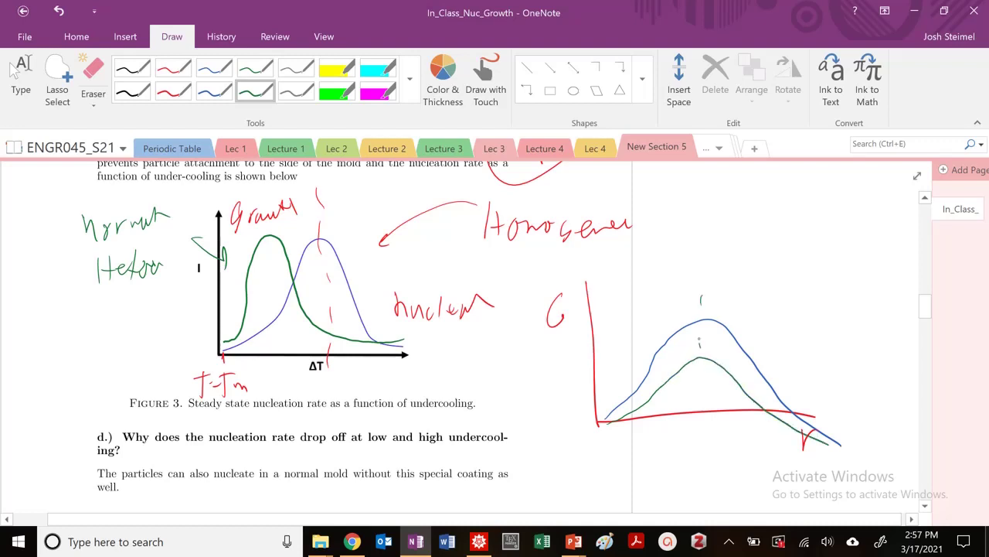
pyautogui.moveTo(708, 373); pyautogui.dragTo(706, 396)
pyautogui.moveTo(705, 405); pyautogui.dragTo(704, 430)
pyautogui.moveTo(698, 468)
pyautogui.mouseDown()
pyautogui.moveTo(703, 448)
pyautogui.moveTo(718, 445)
pyautogui.mouseUp()
pyautogui.moveTo(703, 349); pyautogui.dragTo(693, 356)
# - Write the green note S(θ) < 1 above the barrier curves
pyautogui.moveTo(714, 233); pyautogui.dragTo(703, 264)
pyautogui.moveTo(749, 232)
pyautogui.mouseDown()
pyautogui.moveTo(764, 243)
pyautogui.moveTo(761, 225)
pyautogui.moveTo(748, 273)
pyautogui.mouseUp()
pyautogui.moveTo(809, 227)
pyautogui.mouseDown()
pyautogui.moveTo(799, 274)
pyautogui.moveTo(818, 296)
pyautogui.mouseUp()
pyautogui.click(816, 304)
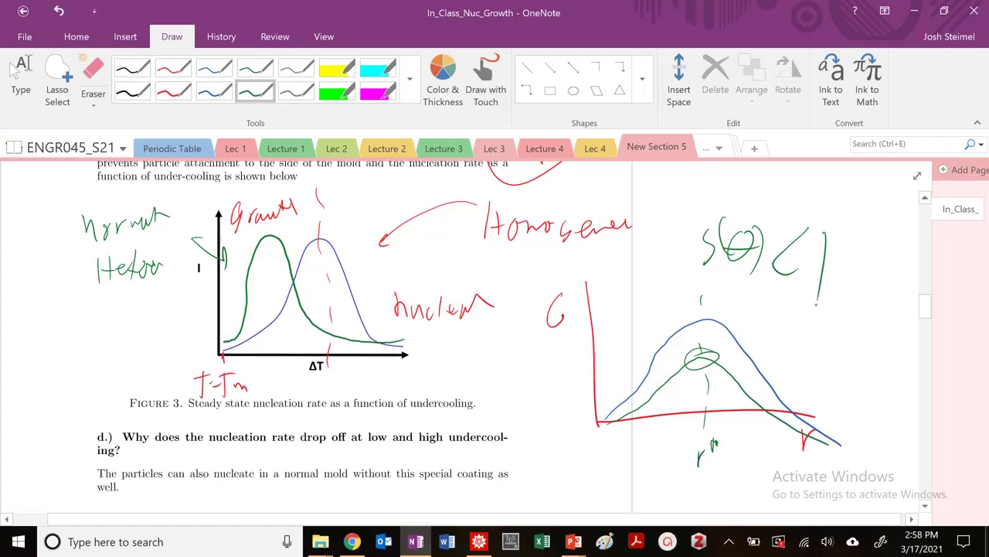
# - Write r* ∝ 1/ΔT in thin black ink at the left margin of the ΔG sketch
pyautogui.press('Escape')
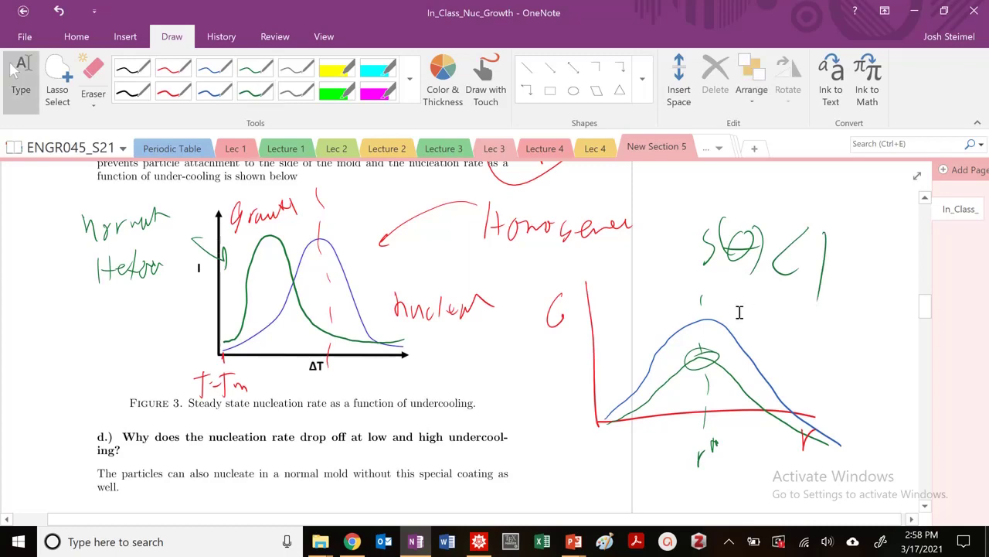
pyautogui.scroll(-10, 596, 358)
pyautogui.scroll(3, 567, 389)
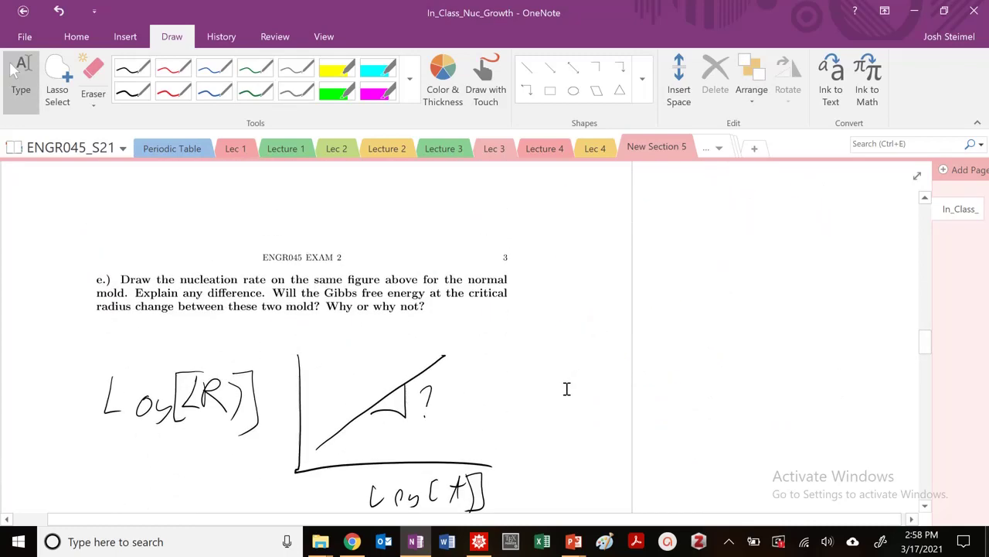
pyautogui.scroll(-5, 565, 386)
pyautogui.scroll(-5, 579, 386)
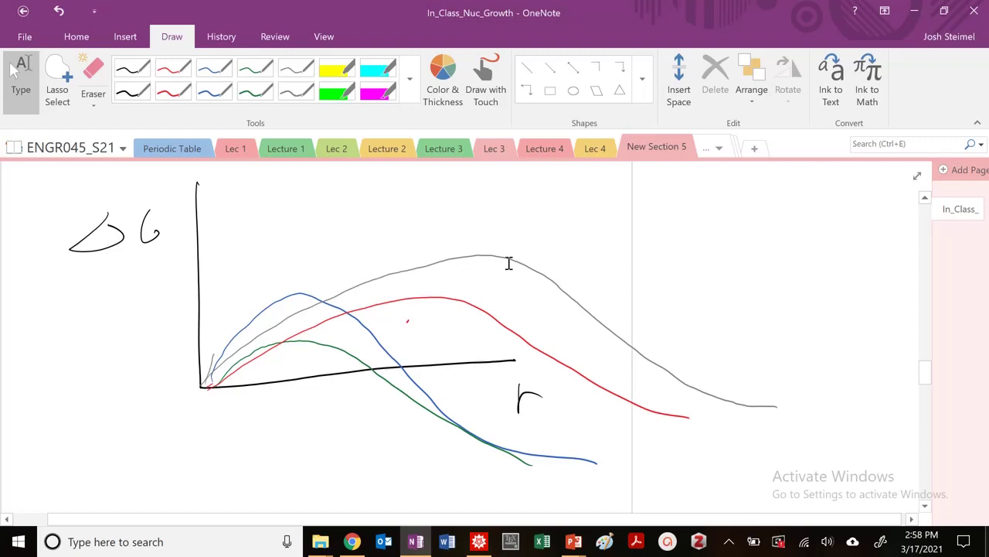
pyautogui.click(131, 91)
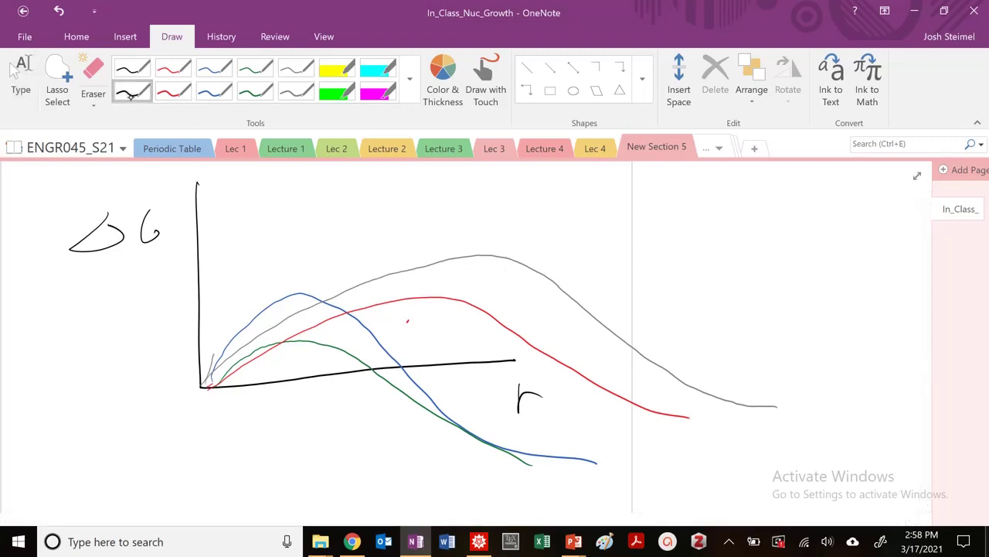
pyautogui.moveTo(26, 410); pyautogui.dragTo(104, 424)
pyautogui.moveTo(87, 425)
pyautogui.mouseDown()
pyautogui.moveTo(126, 423)
pyautogui.moveTo(118, 461)
pyautogui.mouseUp()
pyautogui.moveTo(111, 442); pyautogui.dragTo(130, 438)
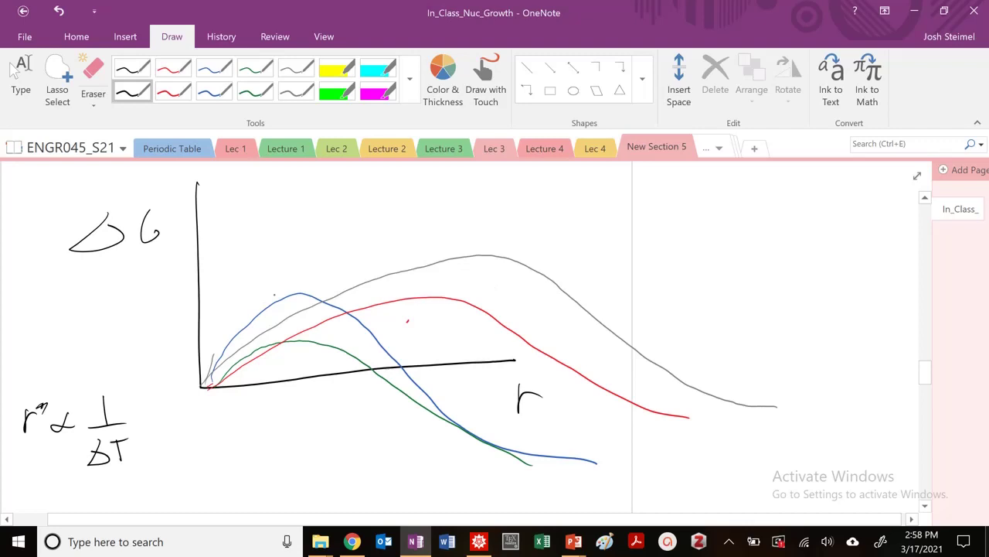
# - Add arrows labelling the grey curve 'low ΔT' and the blue curve 'high ΔT'
pyautogui.moveTo(565, 209)
pyautogui.mouseDown()
pyautogui.moveTo(534, 249)
pyautogui.moveTo(547, 246)
pyautogui.mouseUp()
pyautogui.click(576, 221)
pyautogui.moveTo(581, 207)
pyautogui.mouseDown()
pyautogui.moveTo(600, 223)
pyautogui.moveTo(617, 208)
pyautogui.mouseUp()
pyautogui.moveTo(629, 201)
pyautogui.mouseDown()
pyautogui.moveTo(627, 221)
pyautogui.moveTo(645, 221)
pyautogui.mouseUp()
pyautogui.moveTo(658, 203)
pyautogui.mouseDown()
pyautogui.moveTo(657, 223)
pyautogui.moveTo(679, 201)
pyautogui.mouseUp()
pyautogui.moveTo(299, 240); pyautogui.dragTo(281, 263)
pyautogui.moveTo(278, 217)
pyautogui.mouseDown()
pyautogui.moveTo(296, 232)
pyautogui.moveTo(323, 208)
pyautogui.moveTo(350, 205)
pyautogui.mouseUp()
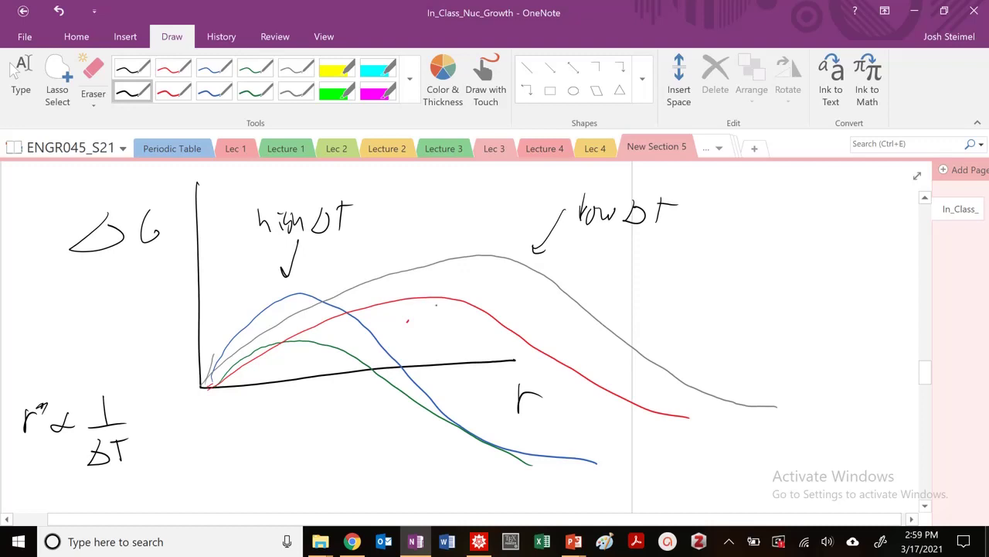
# - Write R² ∝ t in black ink beside question e's log–log sketch
pyautogui.click(17, 73)
pyautogui.scroll(10, 448, 309)
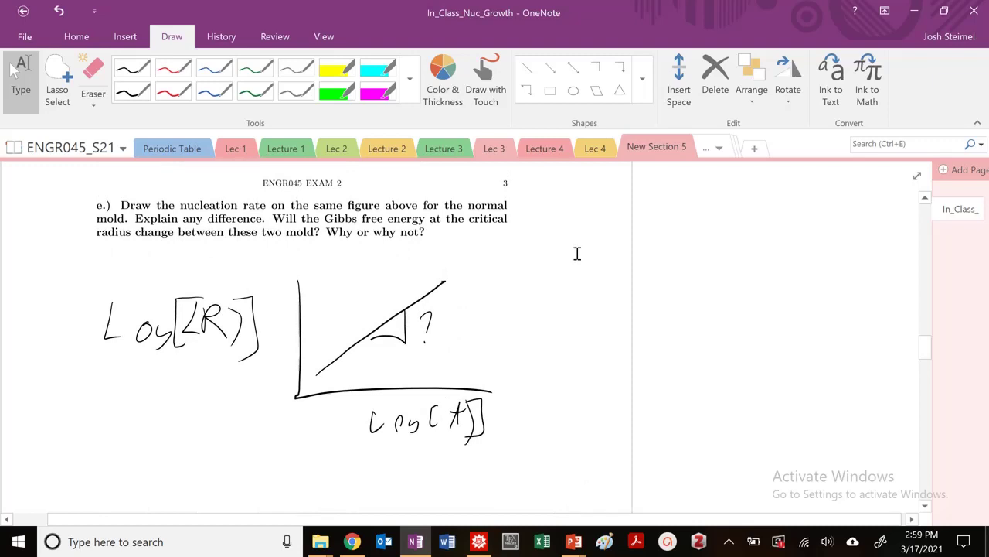
pyautogui.moveTo(582, 237); pyautogui.dragTo(579, 268)
pyautogui.moveTo(581, 238); pyautogui.dragTo(602, 267)
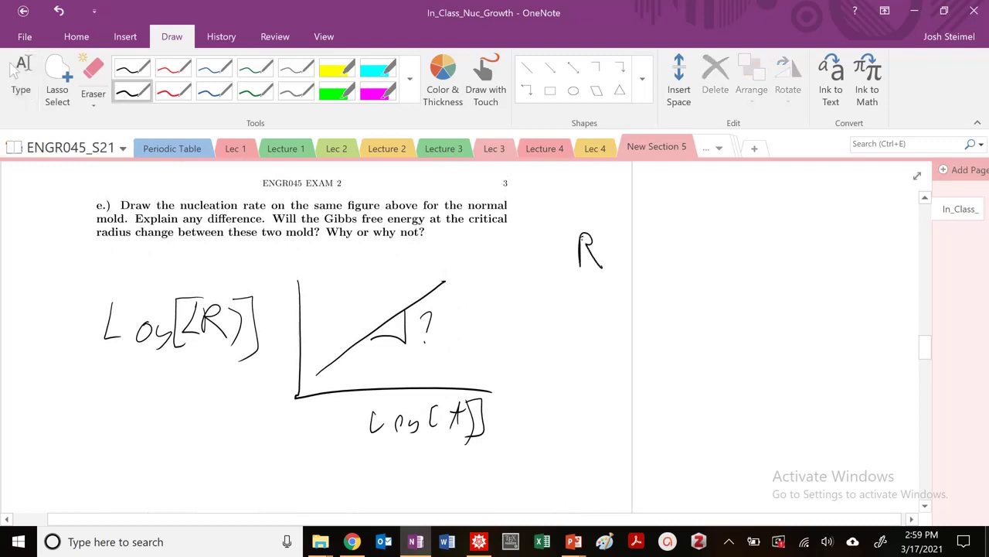
pyautogui.moveTo(561, 223)
pyautogui.mouseDown()
pyautogui.moveTo(638, 226)
pyautogui.moveTo(658, 259)
pyautogui.mouseUp()
pyautogui.moveTo(679, 266)
pyautogui.mouseDown()
pyautogui.moveTo(700, 225)
pyautogui.moveTo(715, 244)
pyautogui.mouseUp()
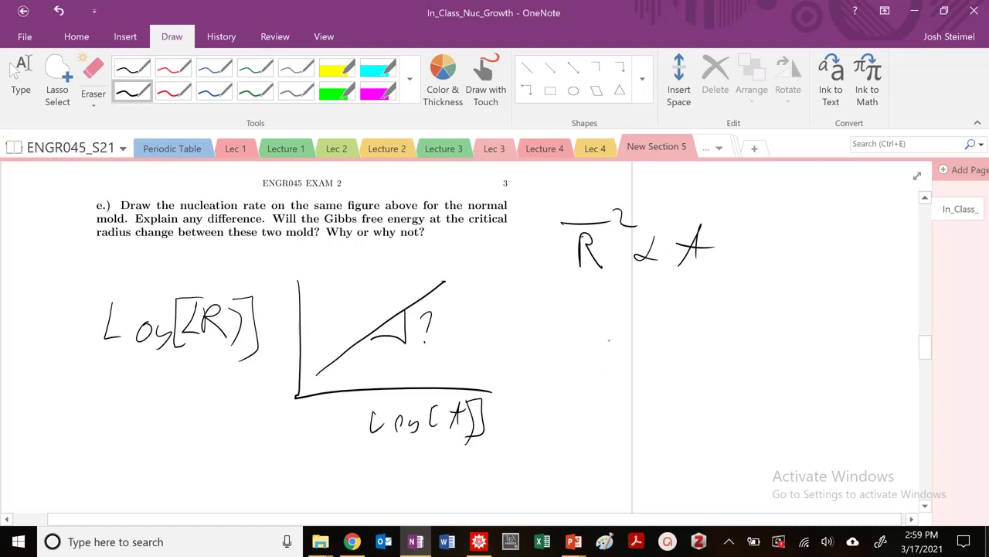
# - Write R ∝ t^1/2 below the first relation
pyautogui.moveTo(609, 333)
pyautogui.mouseDown()
pyautogui.moveTo(610, 367)
pyautogui.moveTo(633, 358)
pyautogui.mouseUp()
pyautogui.moveTo(674, 331); pyautogui.dragTo(675, 349)
pyautogui.moveTo(713, 321)
pyautogui.mouseDown()
pyautogui.moveTo(699, 354)
pyautogui.moveTo(722, 326)
pyautogui.mouseUp()
pyautogui.moveTo(733, 308)
pyautogui.mouseDown()
pyautogui.moveTo(732, 325)
pyautogui.moveTo(747, 325)
pyautogui.mouseUp()
pyautogui.moveTo(762, 313); pyautogui.dragTo(782, 329)
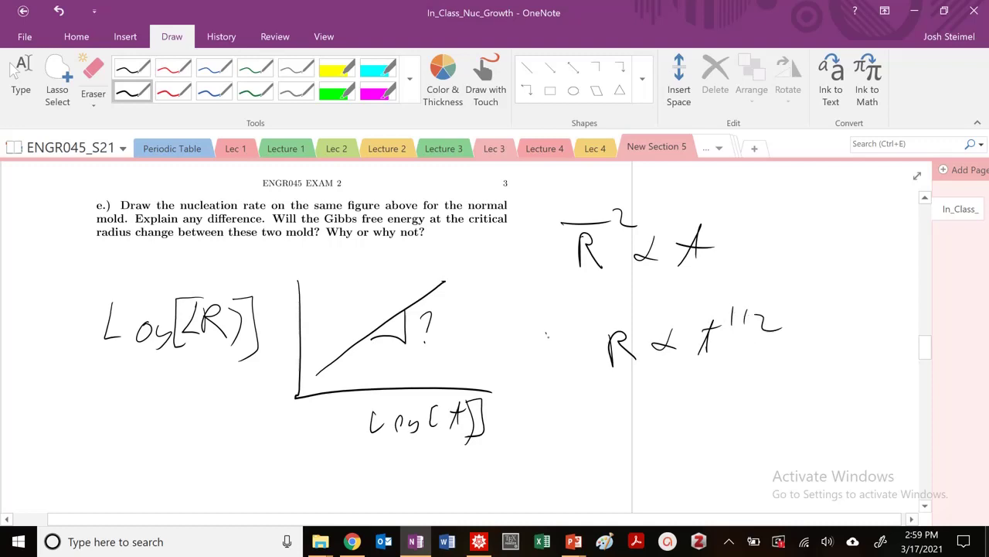
# - Rewrite the second relation in log form, Log[R] ∝ 1/2 Log[t]
pyautogui.moveTo(542, 333); pyautogui.dragTo(558, 359)
pyautogui.moveTo(568, 348)
pyautogui.mouseDown()
pyautogui.moveTo(561, 354)
pyautogui.moveTo(575, 363)
pyautogui.moveTo(599, 368)
pyautogui.mouseUp()
pyautogui.moveTo(627, 326); pyautogui.dragTo(627, 360)
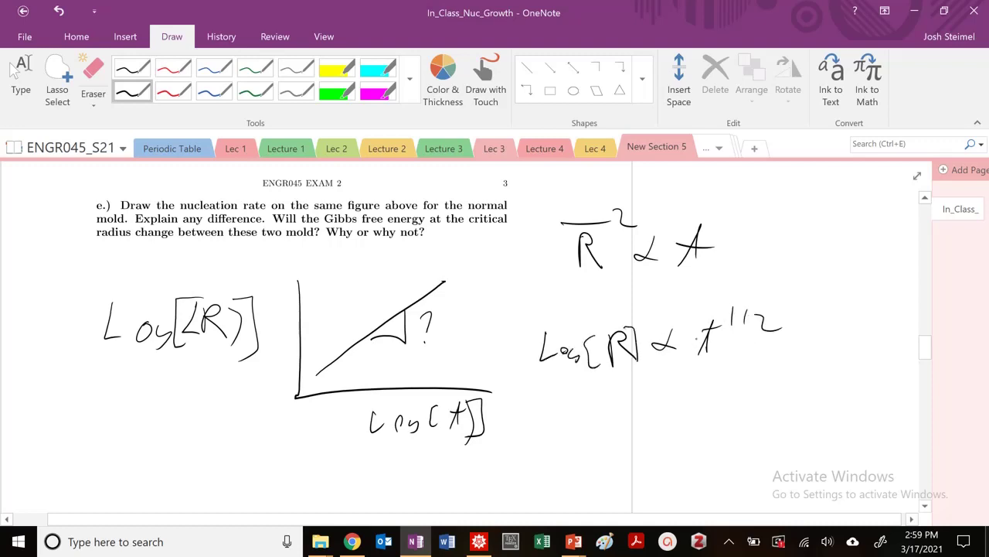
pyautogui.moveTo(673, 331)
pyautogui.mouseDown()
pyautogui.moveTo(685, 361)
pyautogui.moveTo(673, 349)
pyautogui.moveTo(700, 359)
pyautogui.mouseUp()
pyautogui.moveTo(717, 320); pyautogui.dragTo(719, 362)
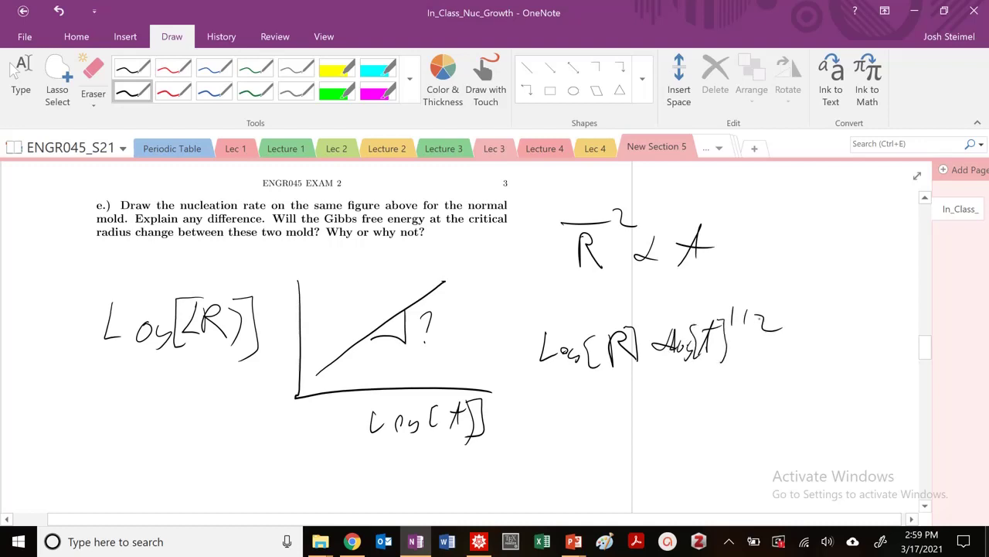
pyautogui.moveTo(742, 314); pyautogui.dragTo(753, 314)
pyautogui.moveTo(743, 307); pyautogui.dragTo(671, 328)
# - Mark the log–log graph's axis and intercept, and label the slope triangle 1/2
pyautogui.moveTo(300, 301); pyautogui.dragTo(299, 322)
pyautogui.moveTo(289, 379); pyautogui.dragTo(313, 377)
pyautogui.moveTo(251, 385); pyautogui.dragTo(257, 405)
pyautogui.moveTo(671, 231)
pyautogui.mouseDown()
pyautogui.moveTo(653, 263)
pyautogui.moveTo(677, 230)
pyautogui.moveTo(672, 257)
pyautogui.moveTo(660, 257)
pyautogui.mouseUp()
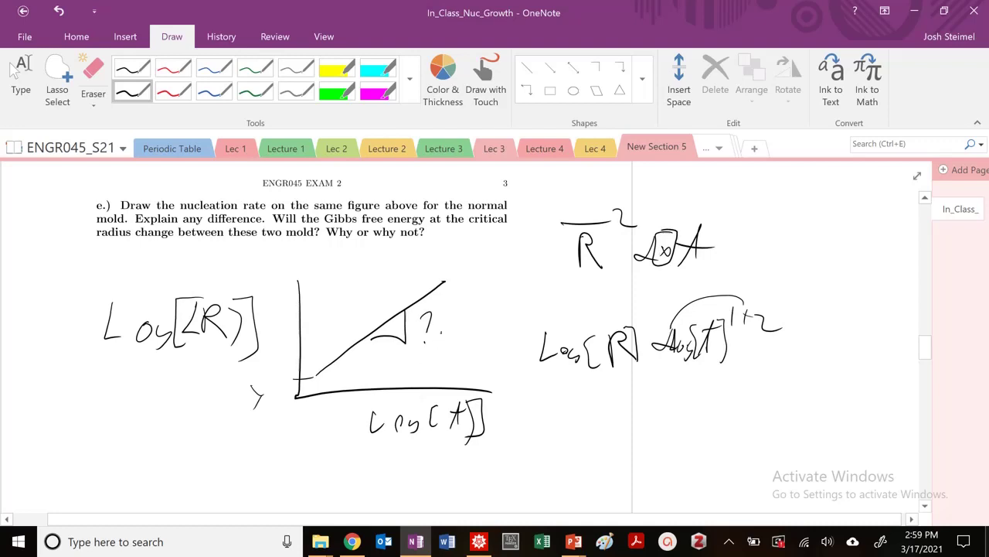
pyautogui.moveTo(439, 332); pyautogui.dragTo(439, 353)
pyautogui.moveTo(460, 328)
pyautogui.mouseDown()
pyautogui.moveTo(447, 349)
pyautogui.moveTo(476, 354)
pyautogui.mouseUp()
pyautogui.click(20, 77)
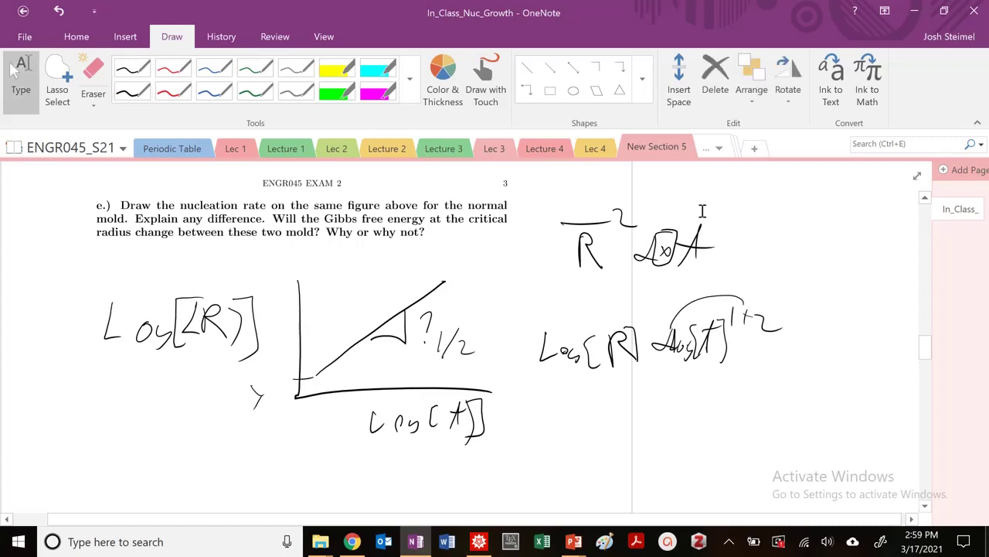
# - Open Lecture 6's Page 12 and circle the c₀DV²/4RT term of equation (59) in black
pyautogui.click(705, 148)
pyautogui.click(737, 130)
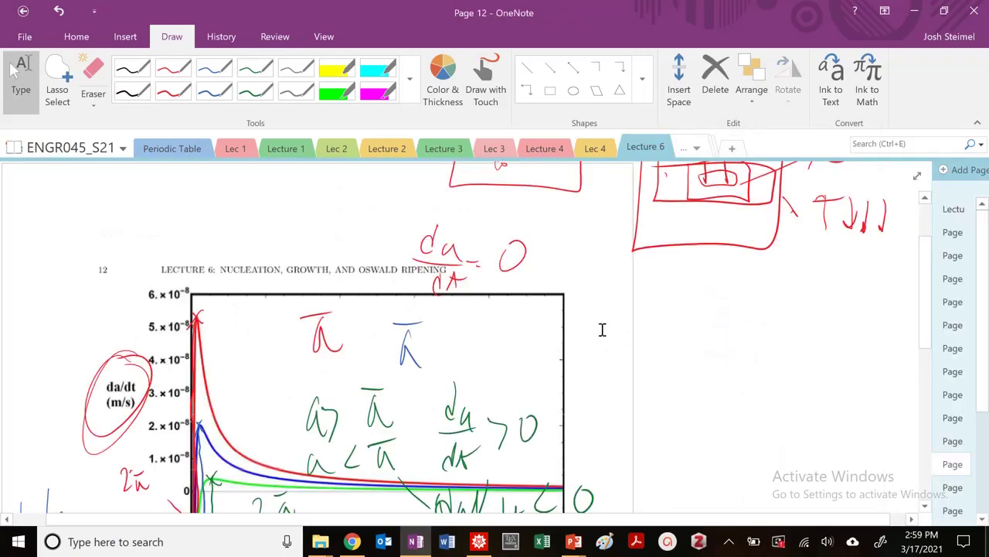
pyautogui.scroll(-10, 600, 327)
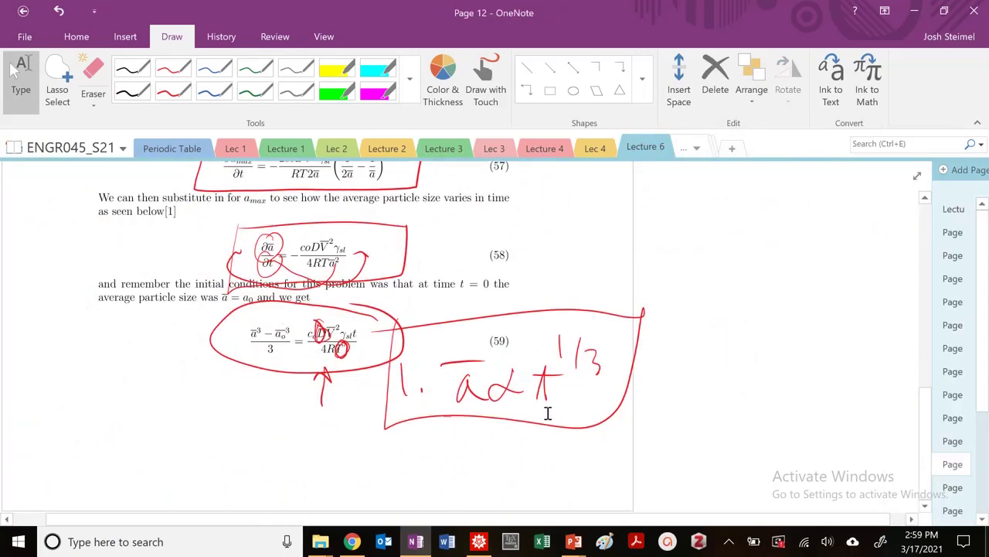
pyautogui.click(133, 91)
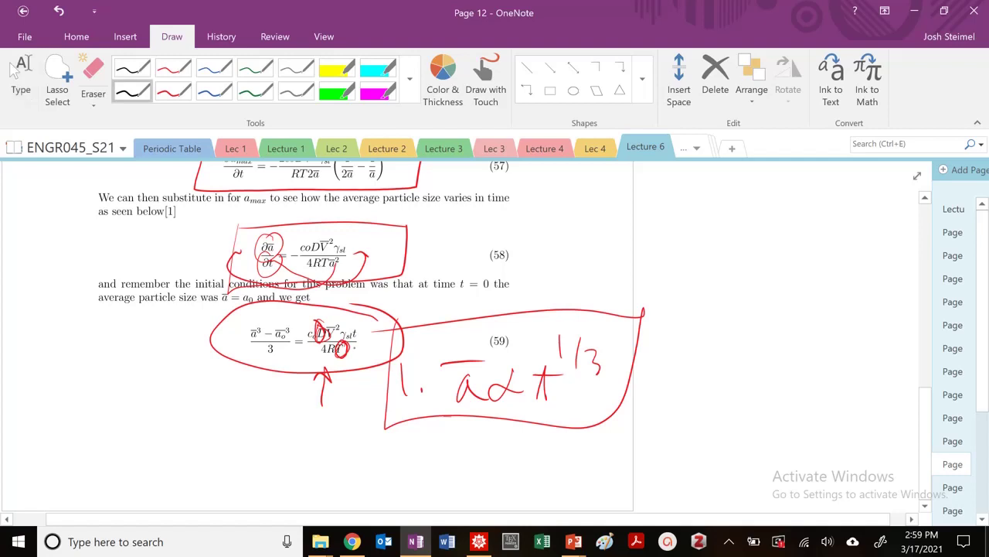
pyautogui.moveTo(354, 349)
pyautogui.mouseDown()
pyautogui.moveTo(329, 313)
pyautogui.moveTo(310, 353)
pyautogui.moveTo(346, 353)
pyautogui.mouseUp()
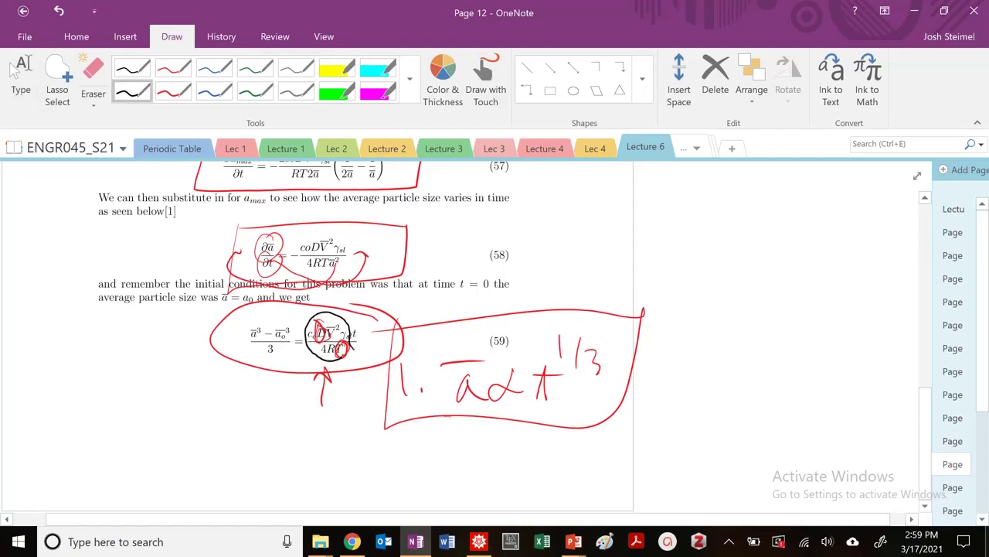